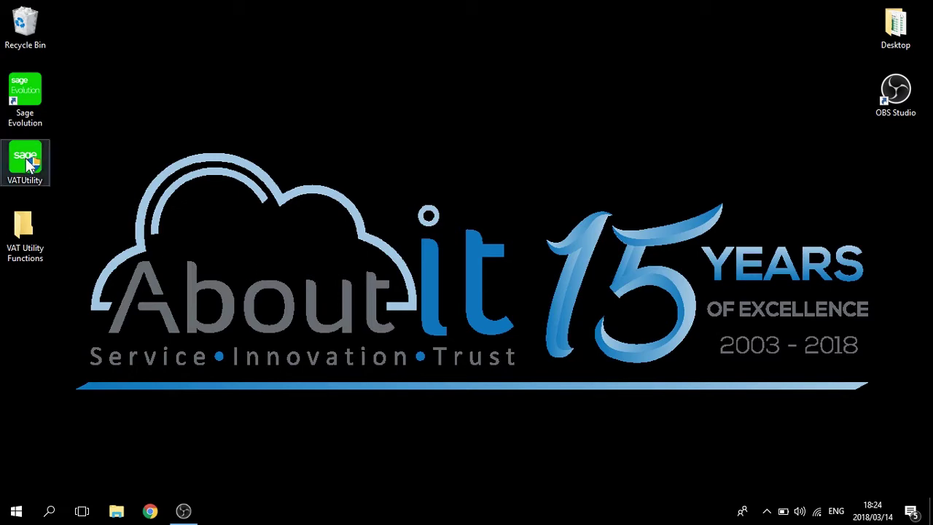
- Launch the VAT Utility and set the SQL server name to LapTOP-PFOO6T4M\SQL2012_STANDARD
double_click(29, 167)
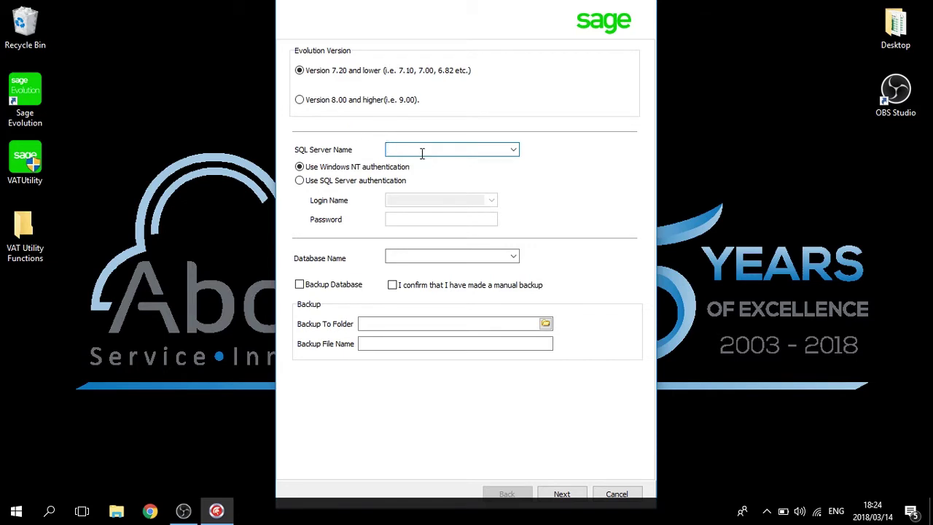
type("Lo")
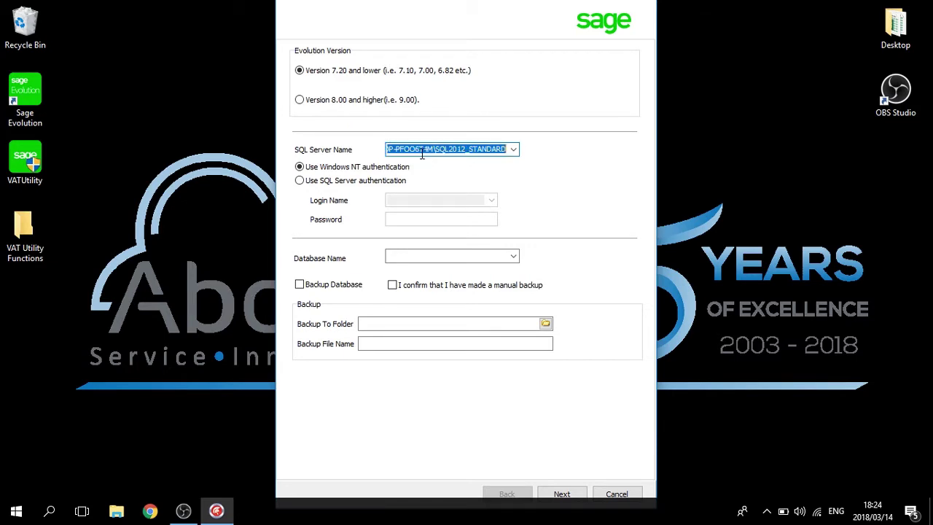
type("LapTO")
key("Tab")
- Use SQL Server authentication with login sa and the account password, and choose the VAT TEST COMPANY database
left_click(356, 182)
left_click(408, 200)
type("sa")
left_click(429, 220)
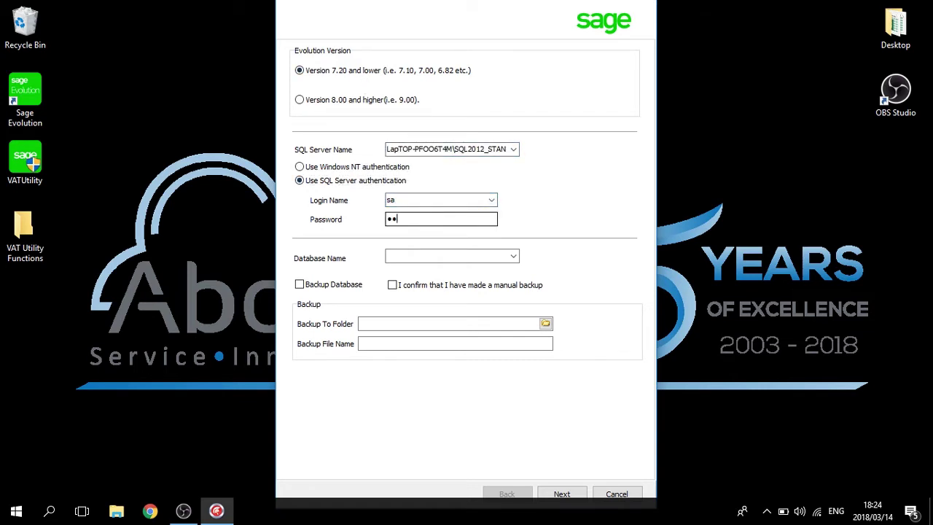
key("Tab")
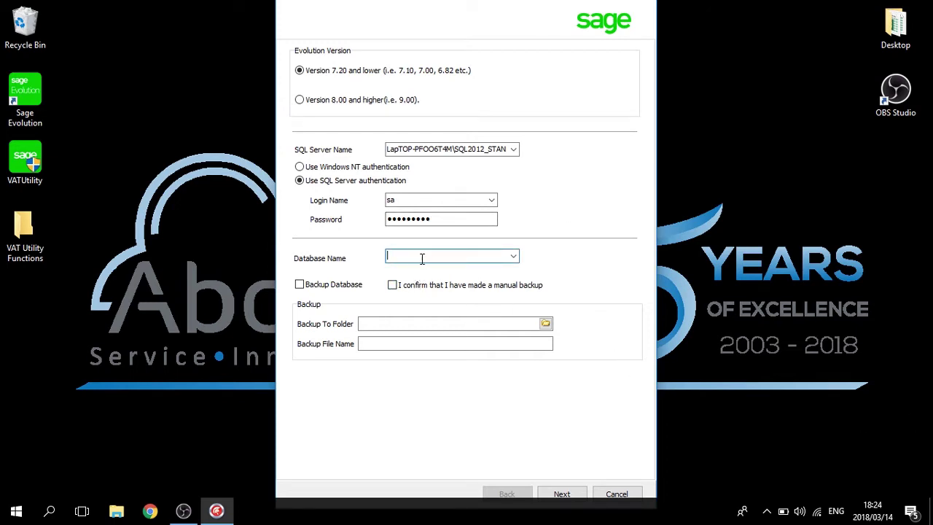
type("VAT")
key("Tab")
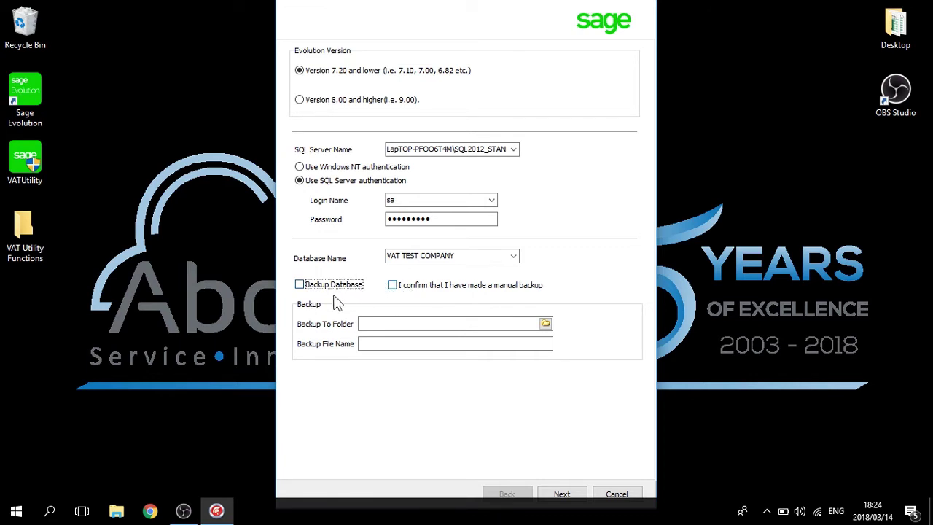
- Enable the database backup to the SQL Server's MSSQL\Backup folder with file name Backup, and continue to the update settings
left_click(300, 285)
left_click(392, 325)
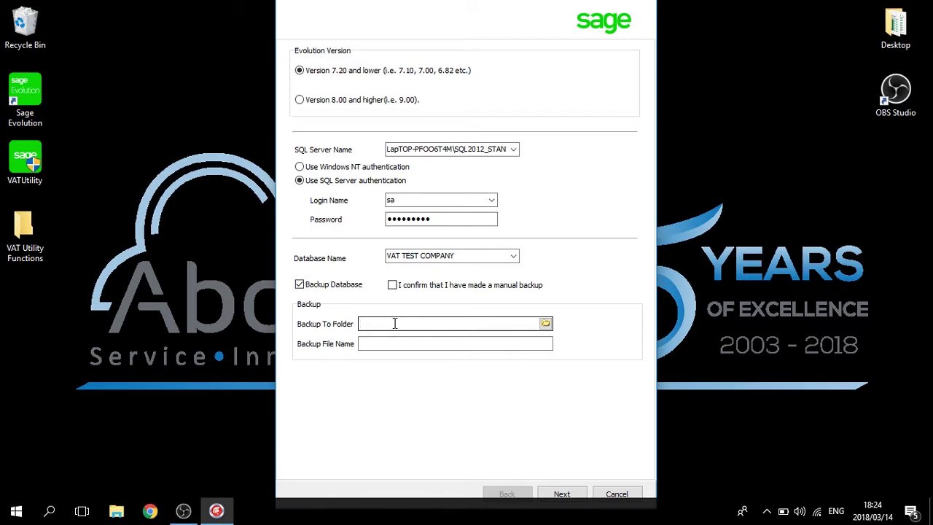
key("ctrl+v")
left_click(401, 344)
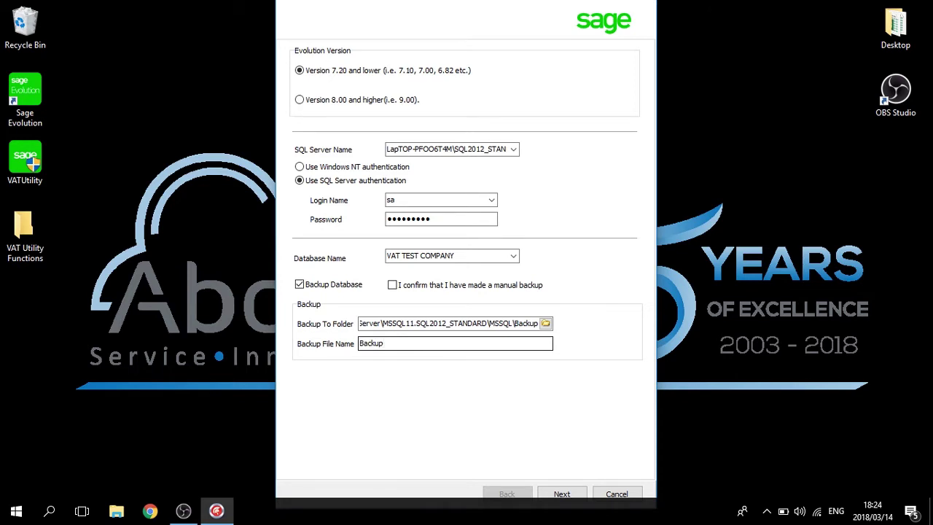
left_click(567, 499)
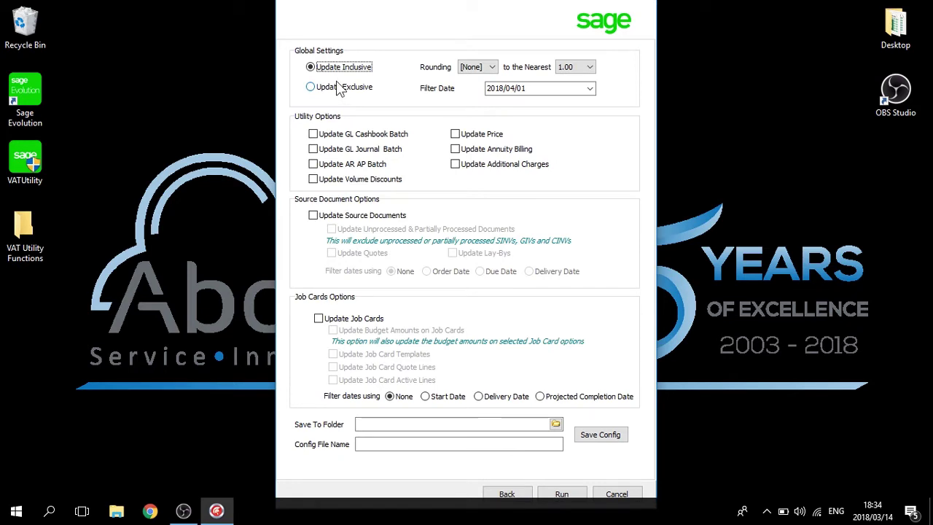
- Select Update Exclusive, keeping rounding at None to the nearest 1.00 and the filter date at 2018/04/01
left_click(311, 87)
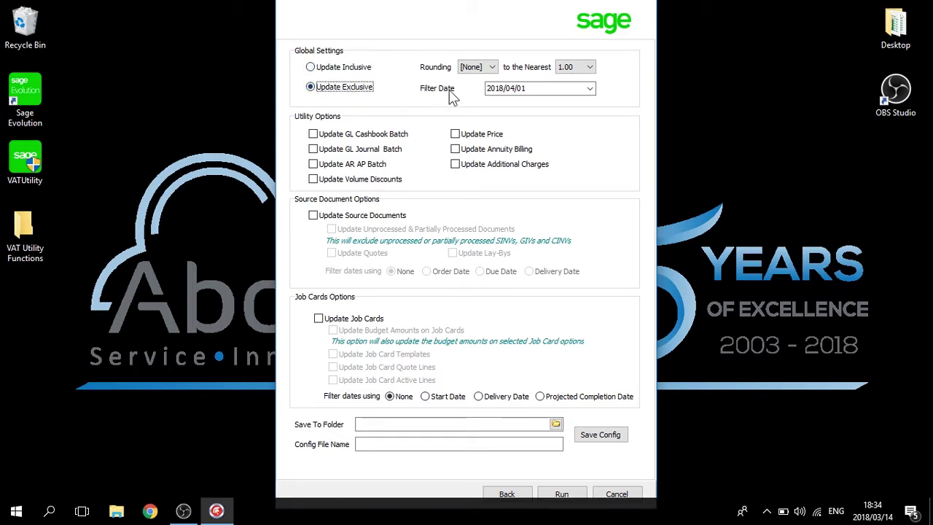
left_click(478, 67)
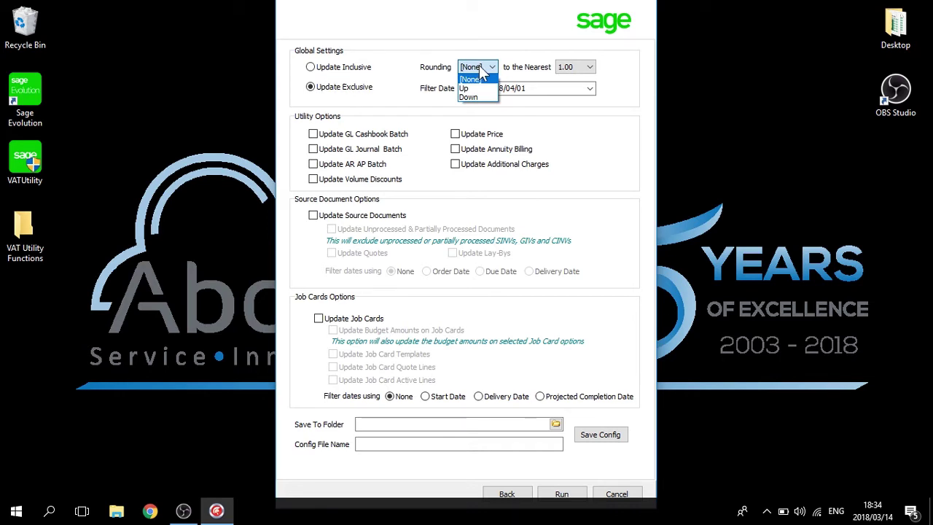
left_click(480, 68)
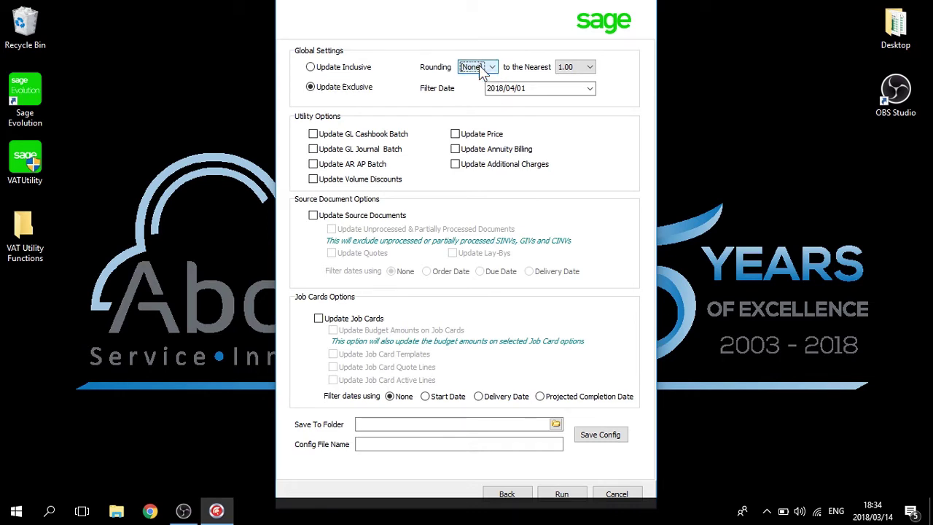
left_click(573, 73)
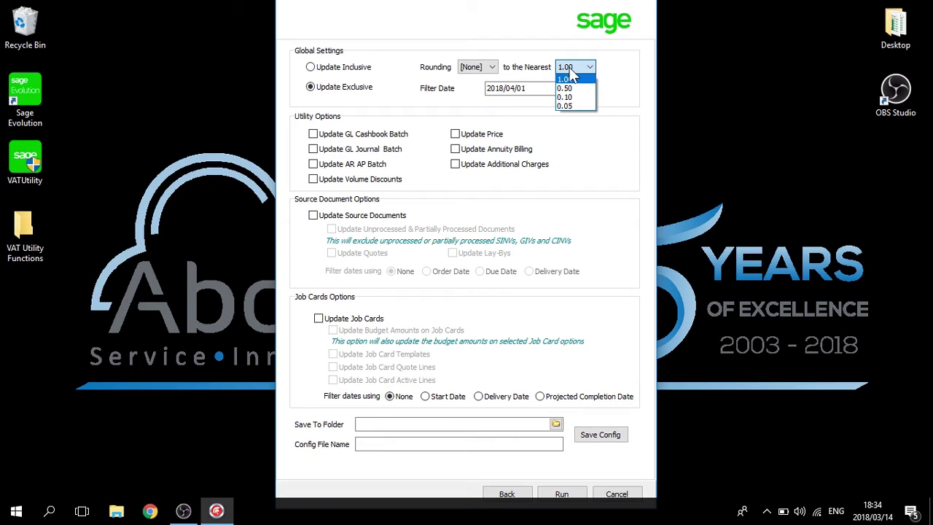
left_click(571, 78)
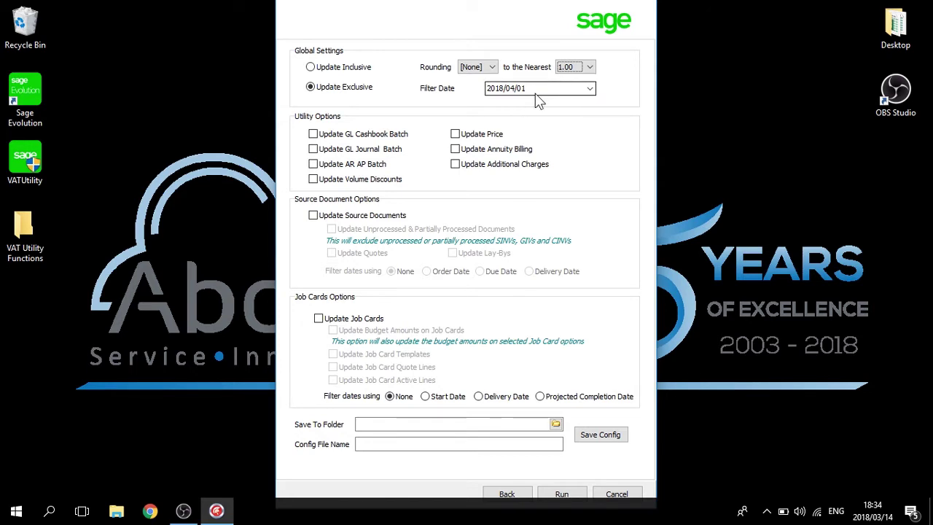
left_click(589, 88)
left_click(590, 89)
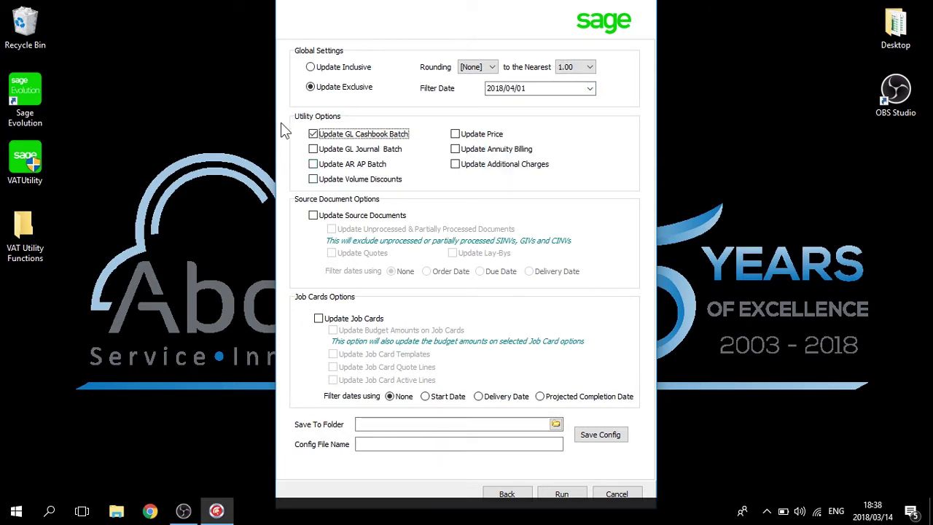
- Enable all the utility update options, plus Update Source Documents and Update Job Cards with all their sub-options
left_click(313, 134)
left_click(317, 135)
left_click(313, 150)
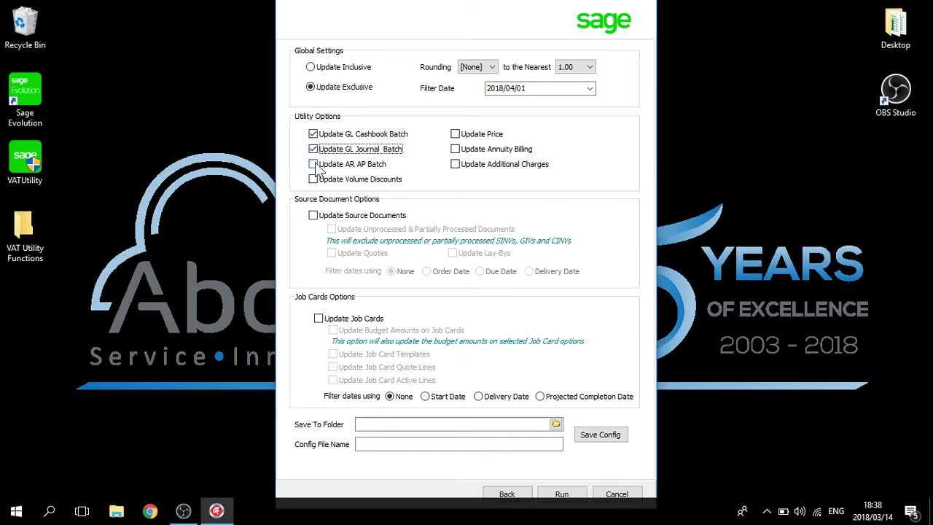
left_click(313, 164)
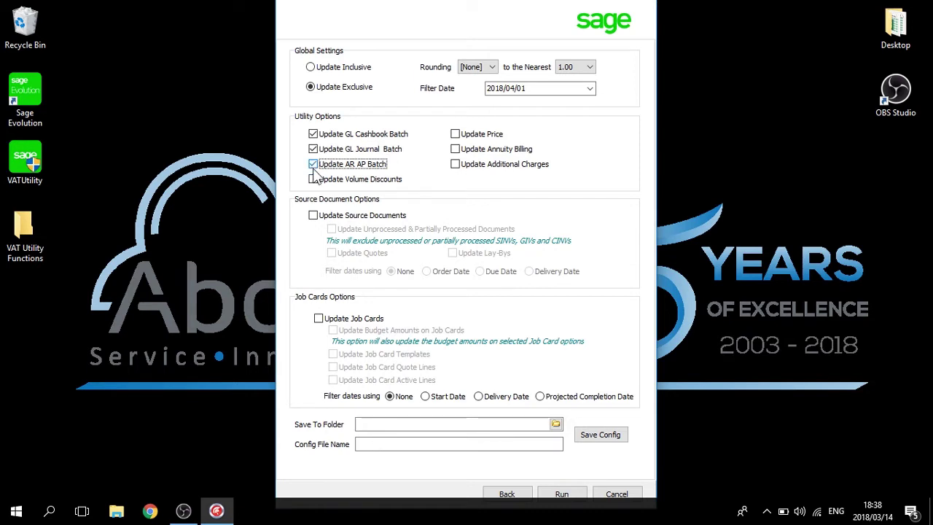
left_click(314, 179)
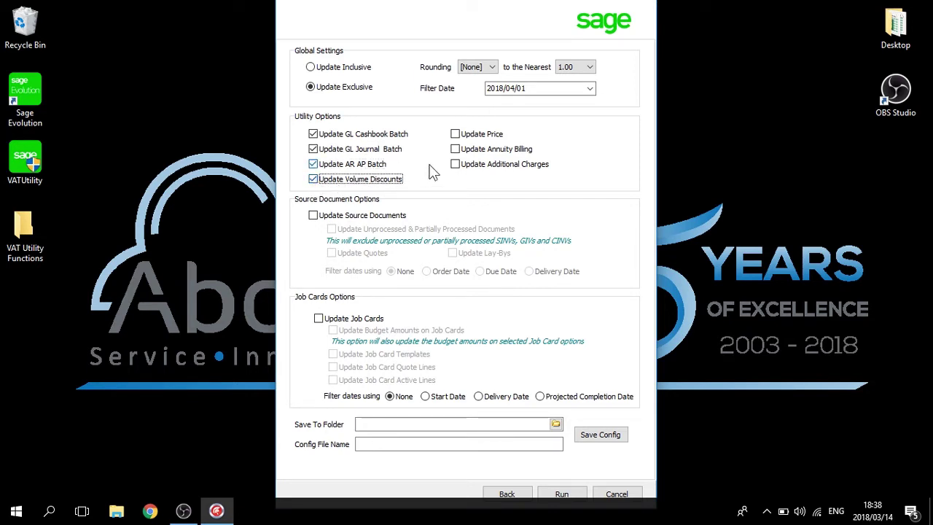
left_click(456, 135)
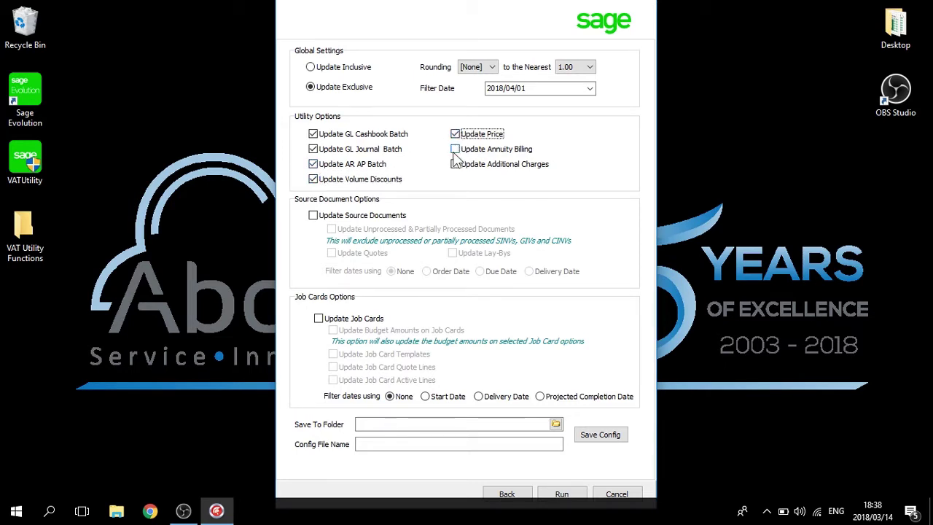
left_click(454, 150)
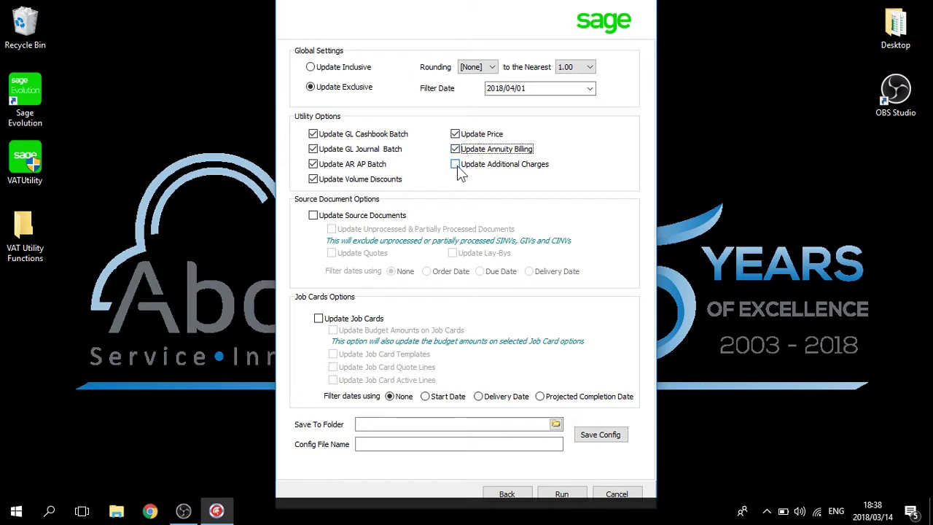
left_click(457, 166)
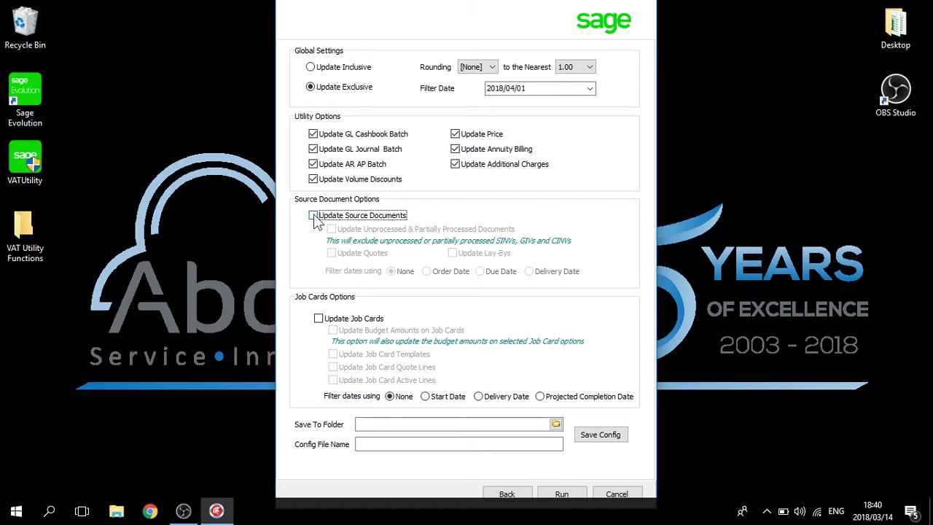
left_click(313, 217)
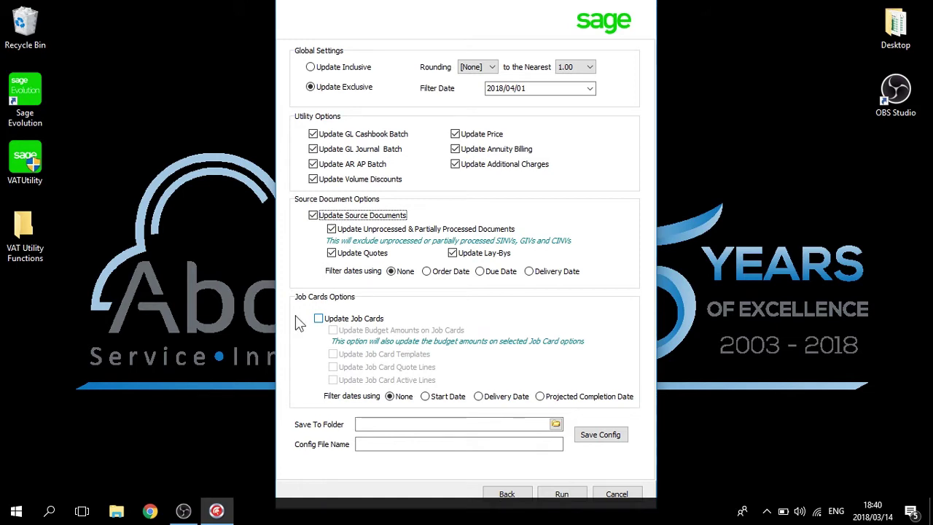
left_click(342, 320)
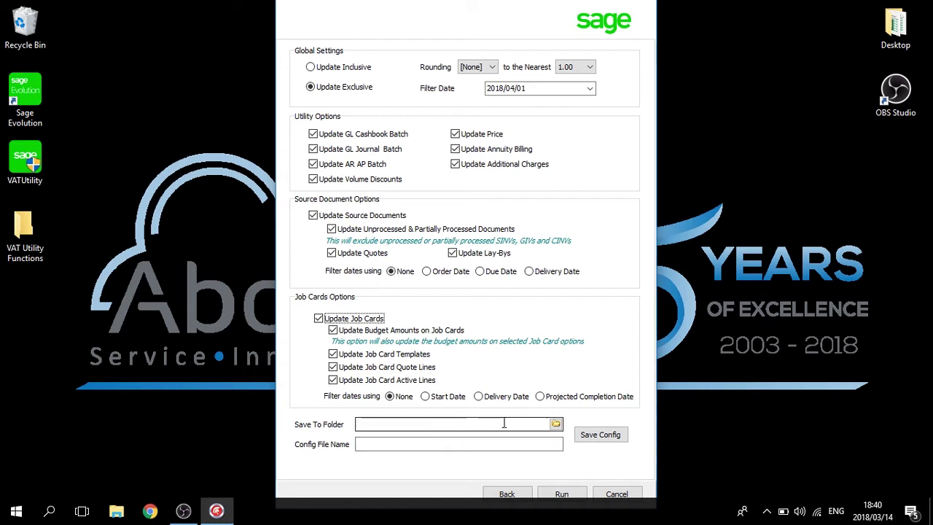
- Save the configuration file as VAT TEST in the desktop's VAT Utility Functions folder
left_click(555, 424)
left_click(445, 290)
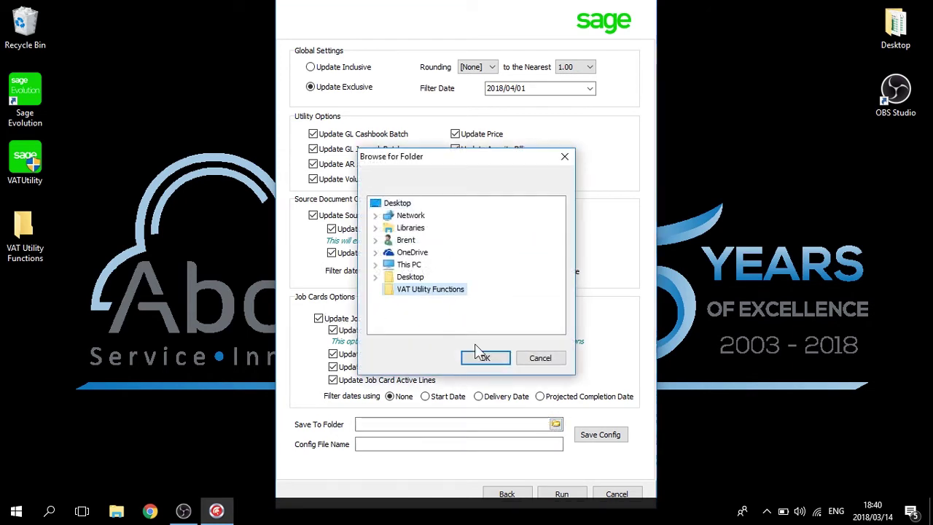
left_click(485, 358)
left_click(391, 444)
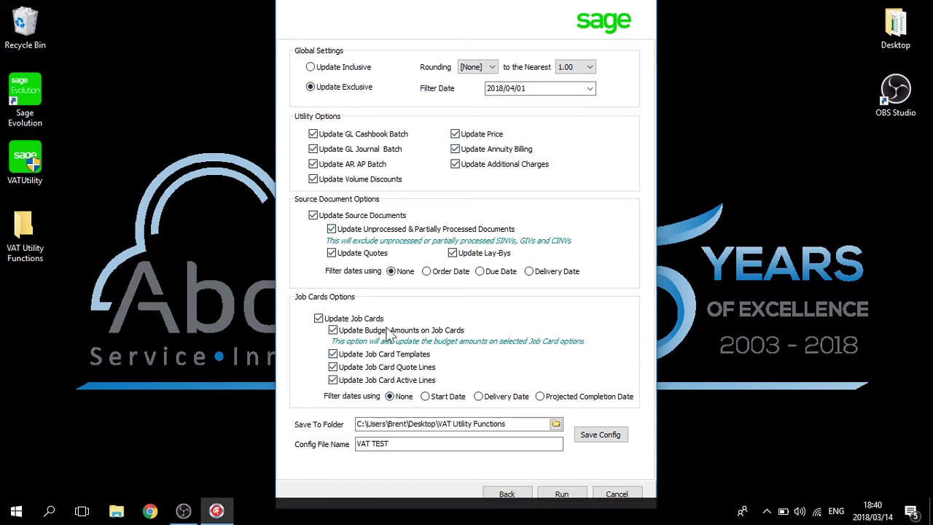
left_click(613, 441)
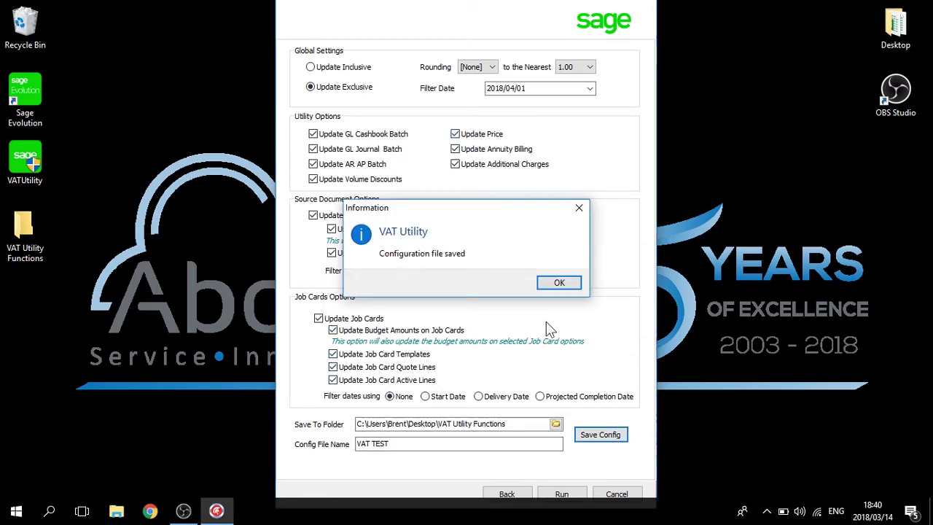
left_click(558, 285)
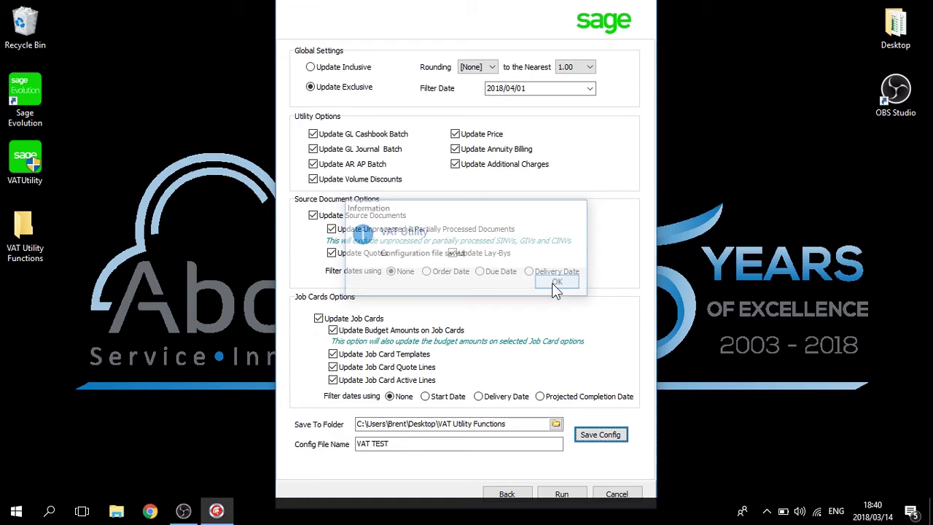
- Run the VAT update, review its log through to the last entry, and finish the utility
left_click(558, 494)
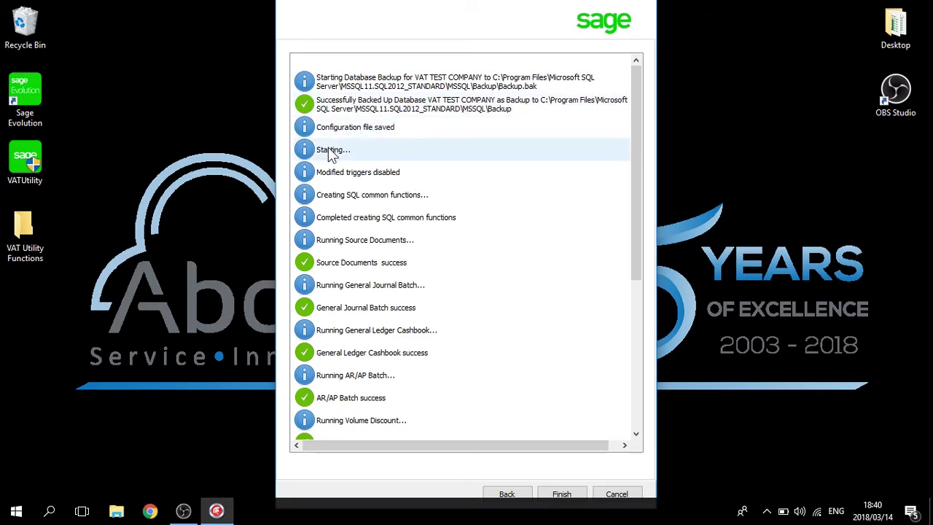
left_click_drag(638, 143, 636, 249)
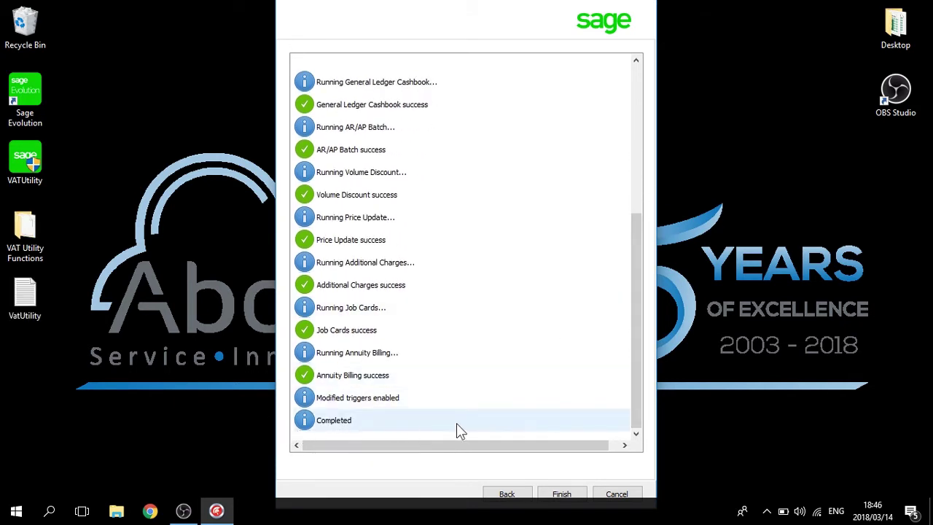
left_click(563, 495)
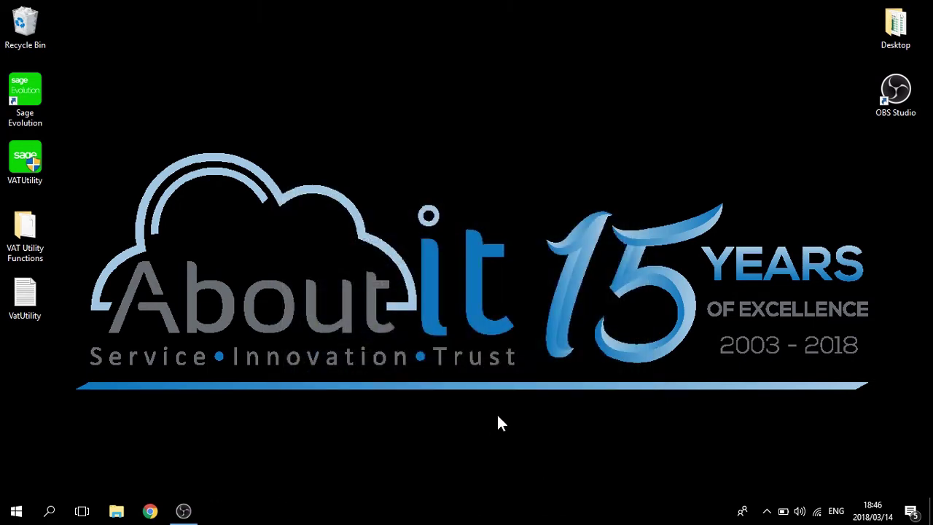
- Switch to Sage Evolution and log in to VAT TEST COMPANY as Admin with the saved password
double_click(29, 95)
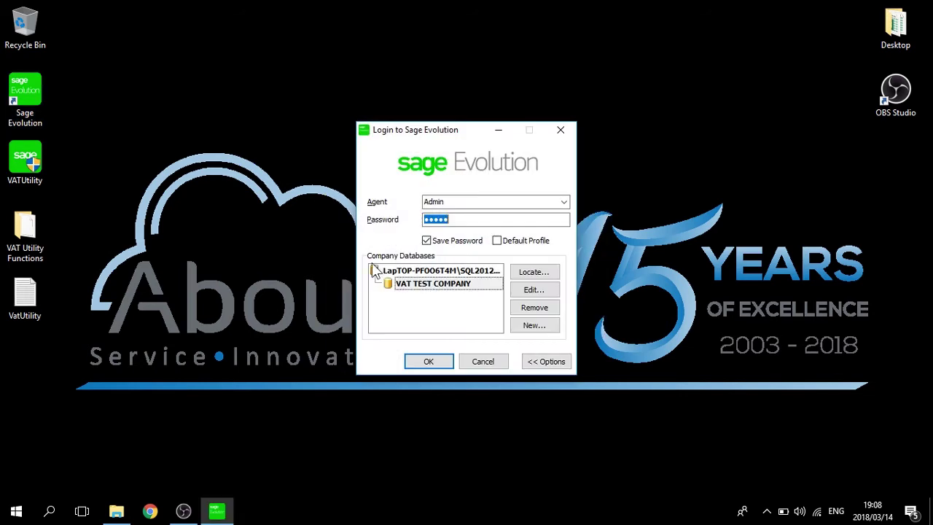
left_click(435, 361)
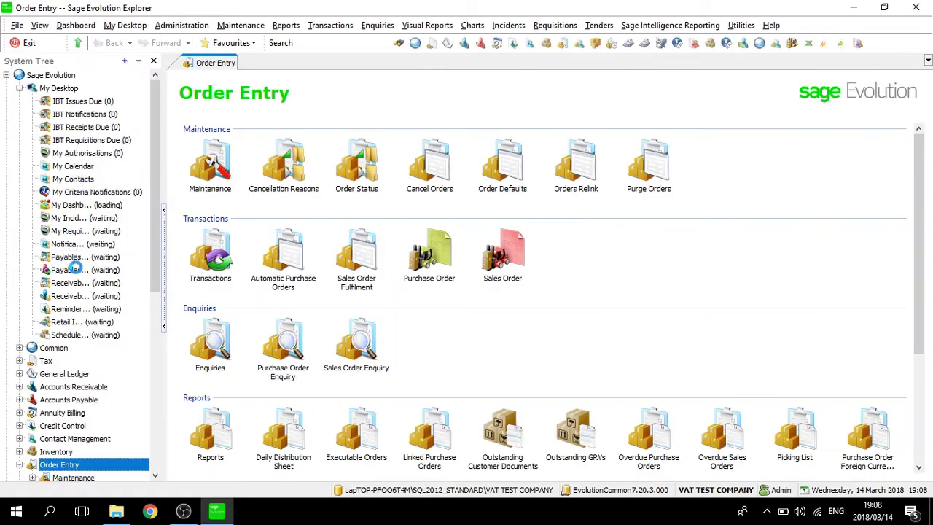
- Open the Tax Types list in tax maintenance to check the tax rates
left_click(48, 361)
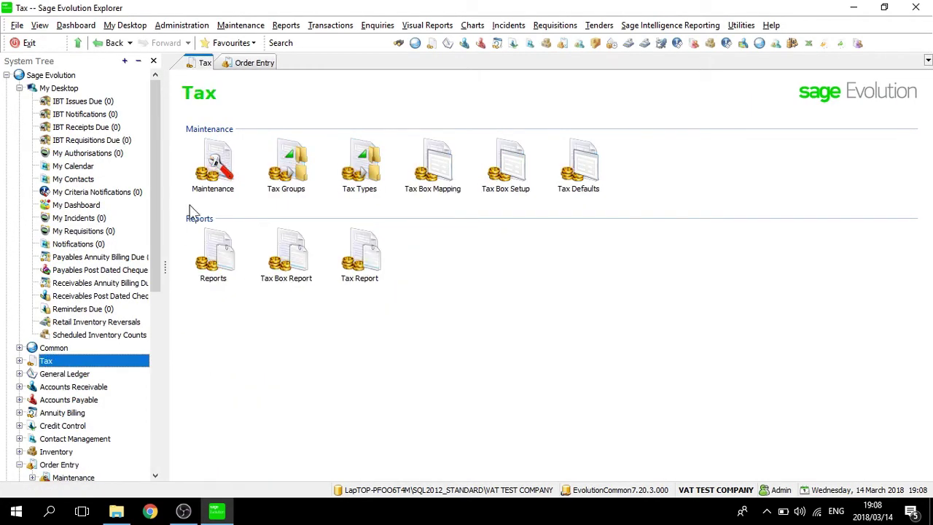
left_click(237, 160)
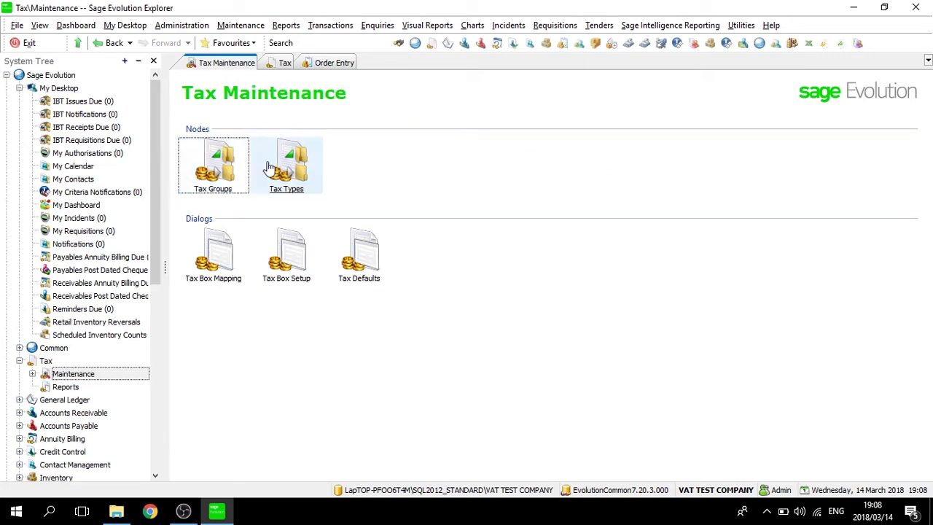
left_click(282, 165)
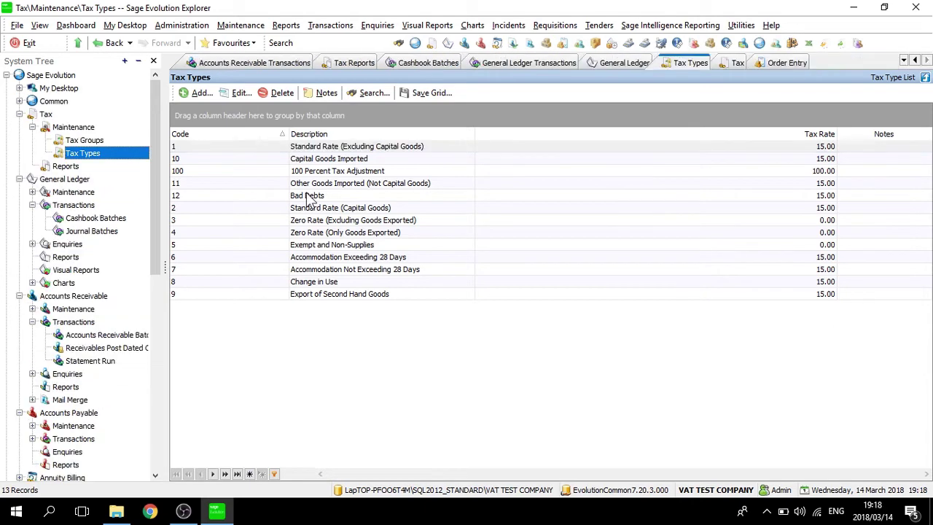
- Open cashbook batch CB001, check the tax type and tax amount on the Bank Charges line, and close the batch
left_click(102, 218)
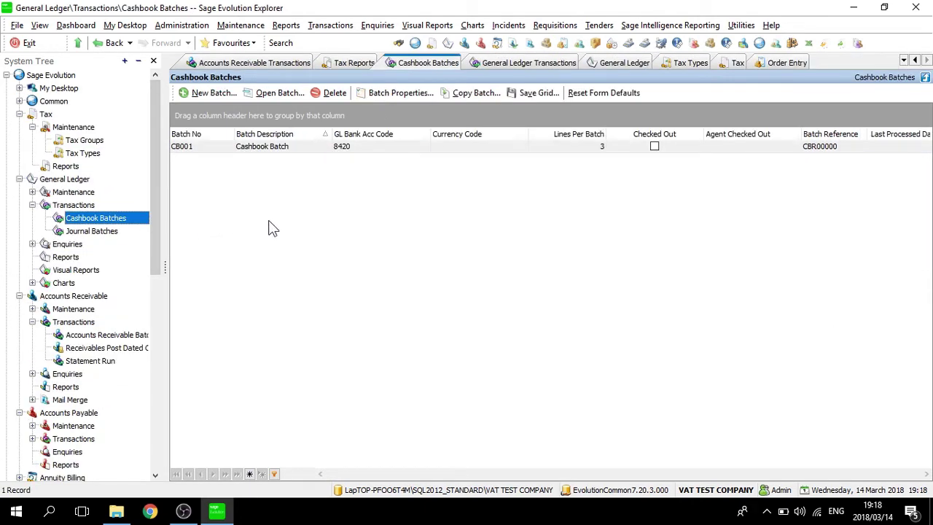
double_click(277, 147)
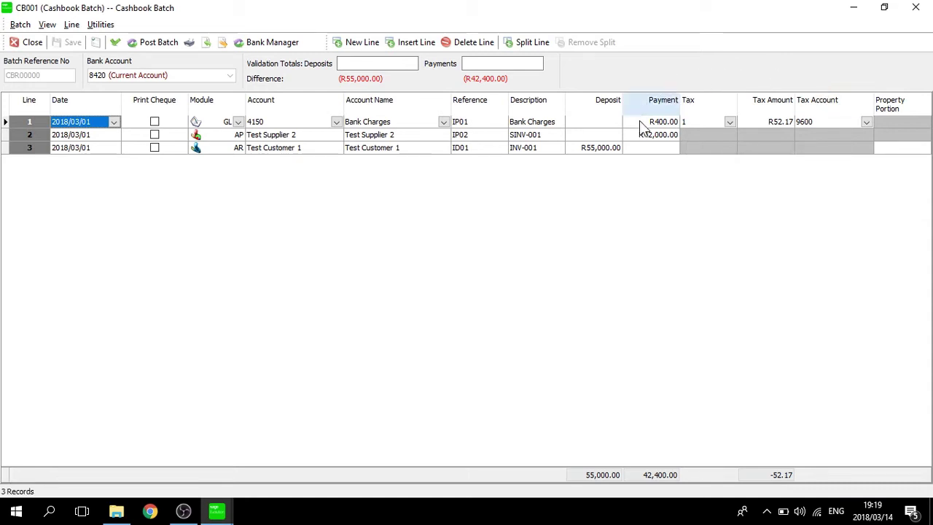
left_click(730, 122)
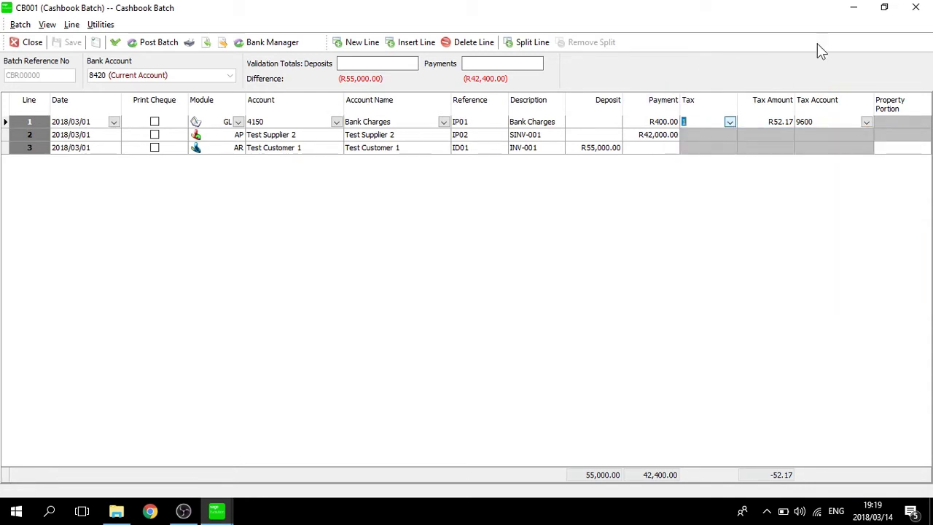
left_click(916, 7)
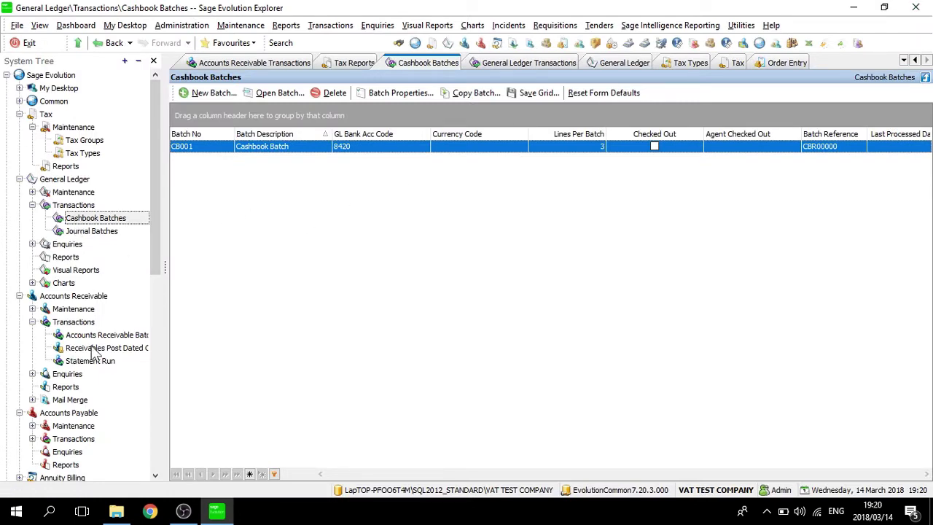
- Open accounts receivable batch ARB001, check its line's tax amount and the available tax type rates, and close the batch
left_click(83, 325)
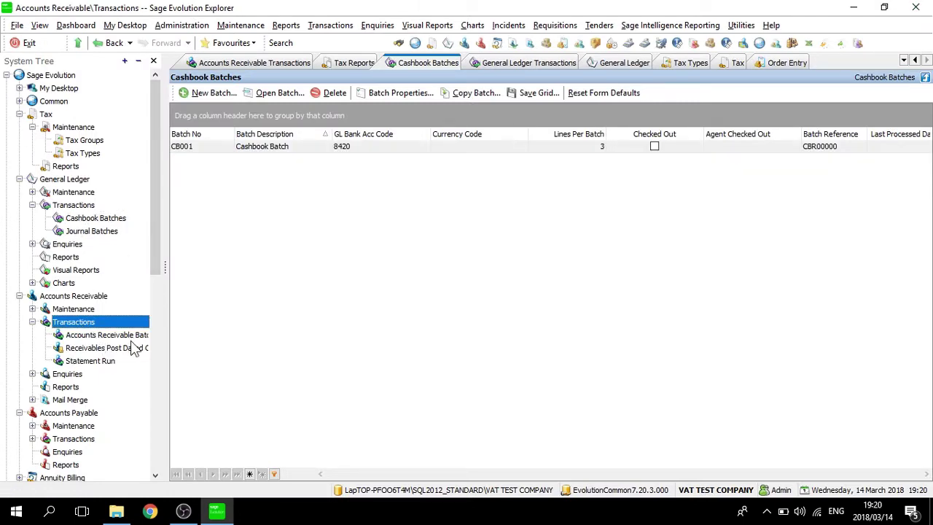
left_click(128, 338)
double_click(256, 146)
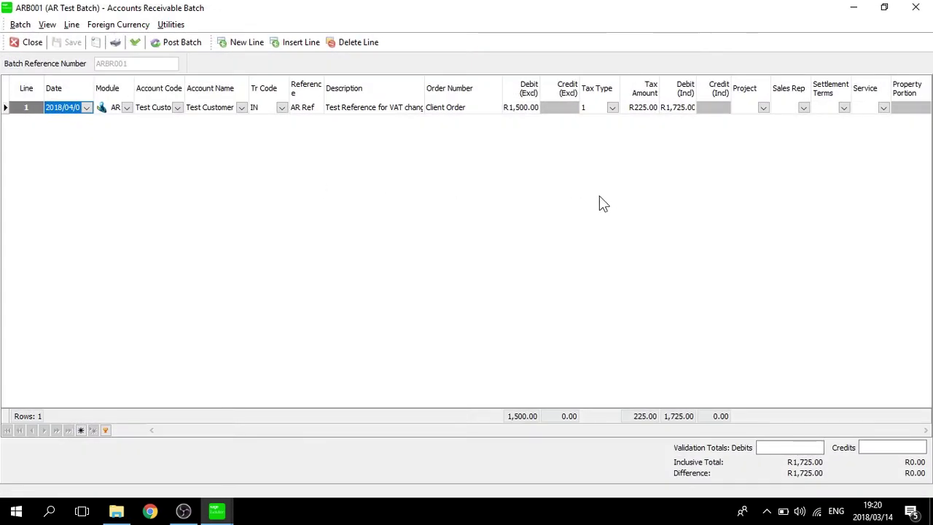
left_click(612, 107)
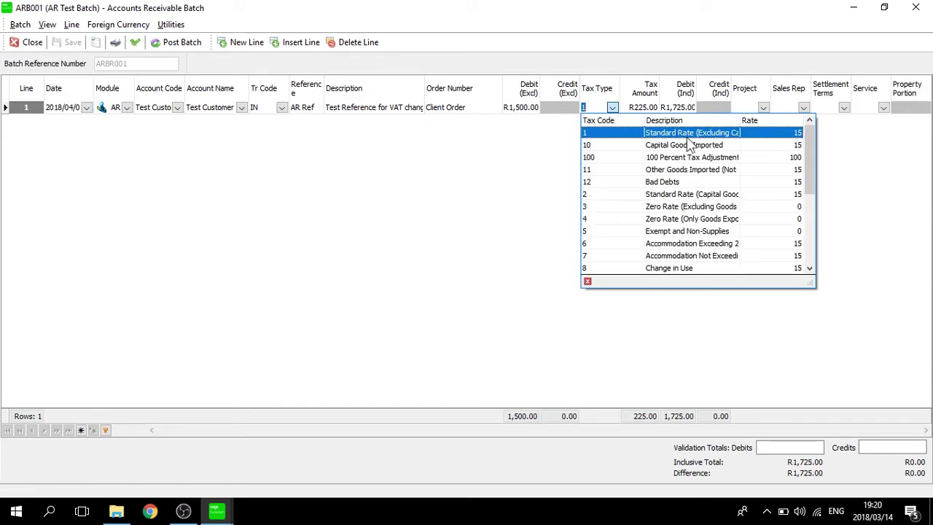
left_click(37, 44)
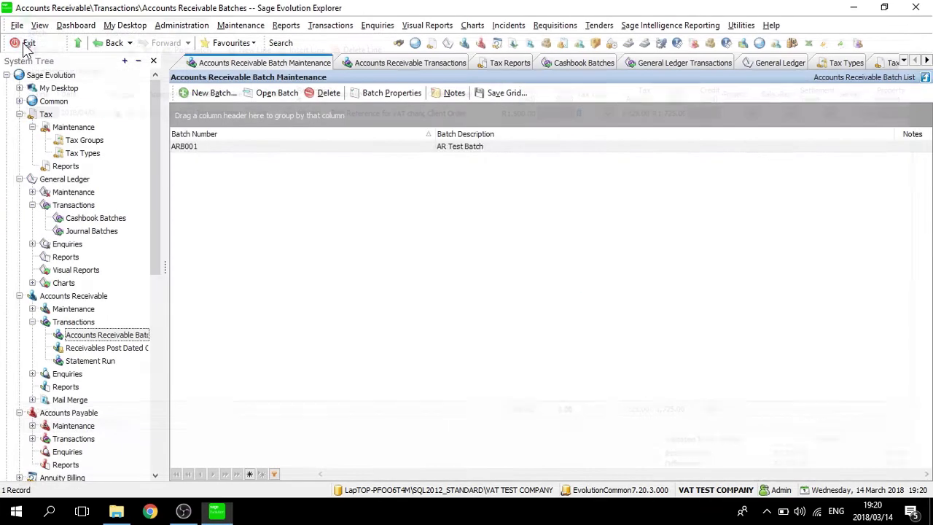
- Open accounts payable batch APB001, check its line's tax amount and the available tax type rates, and close the batch
scroll(102, 314, "down", 4)
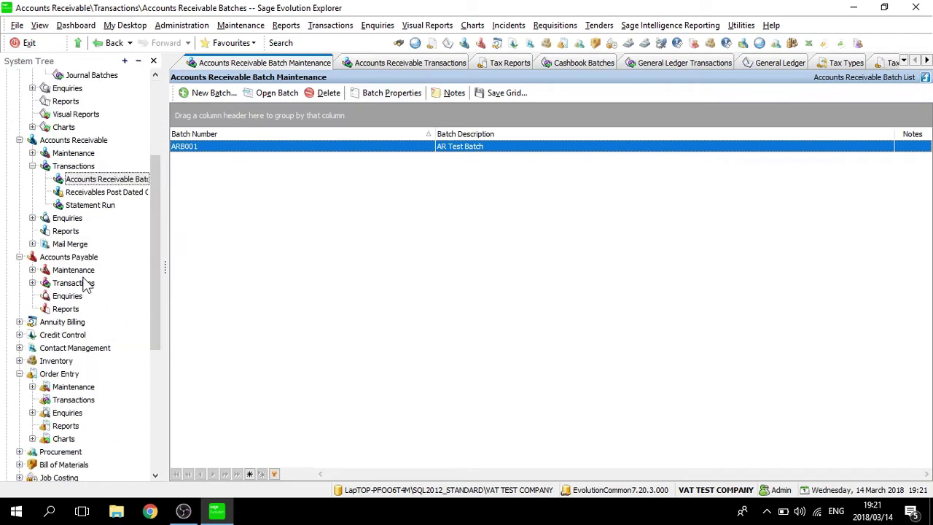
left_click(83, 284)
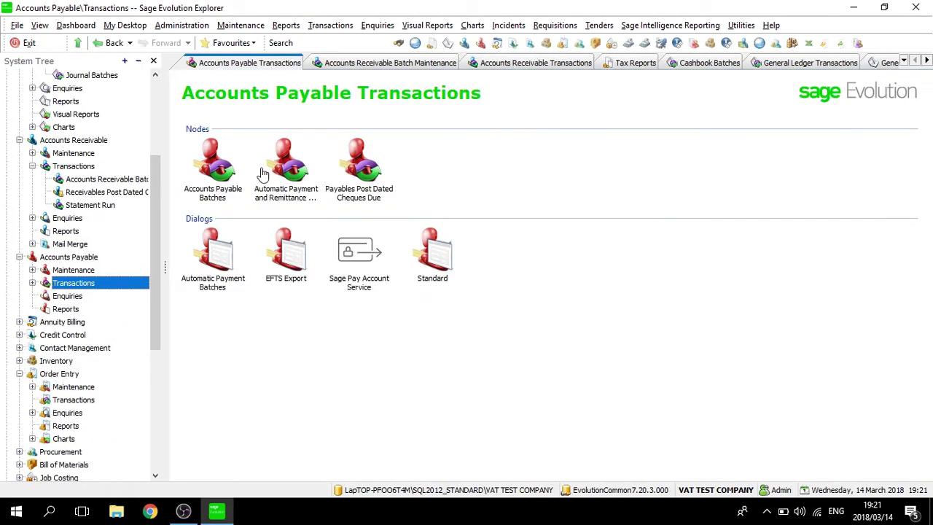
double_click(186, 186)
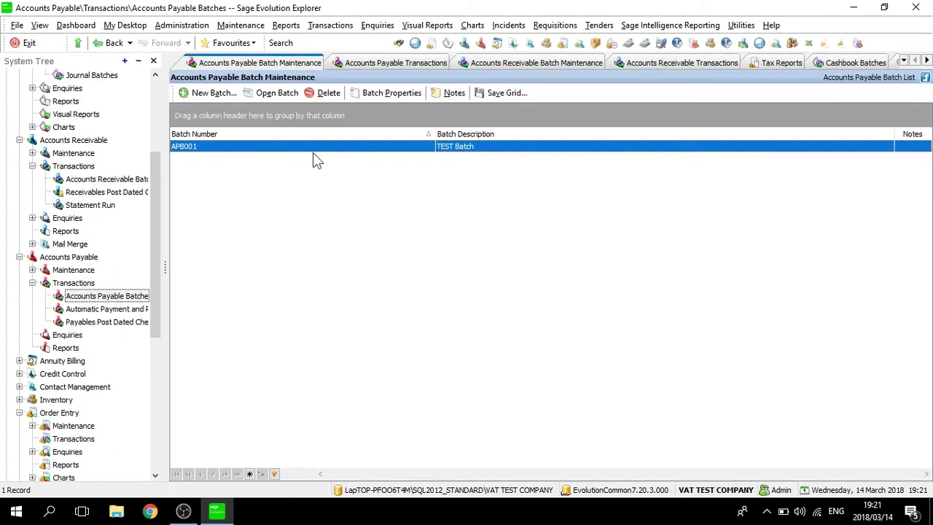
double_click(325, 147)
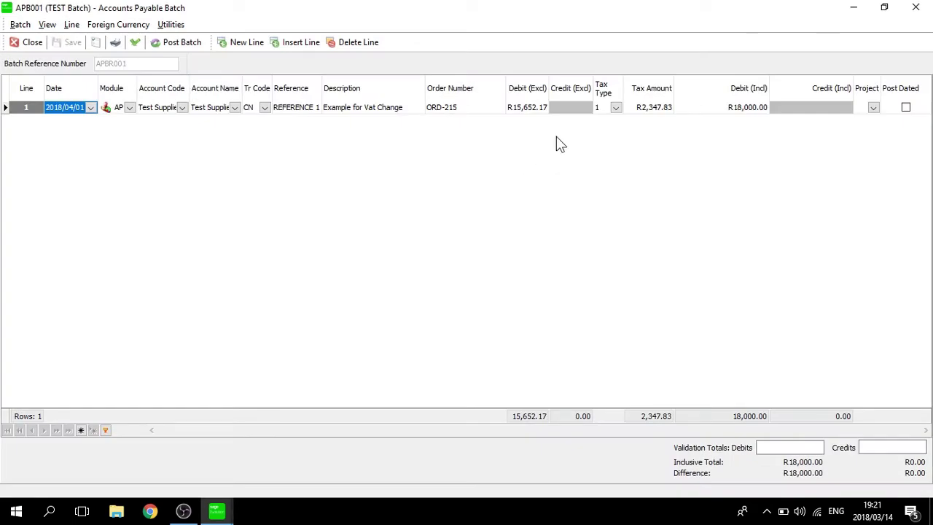
left_click(616, 107)
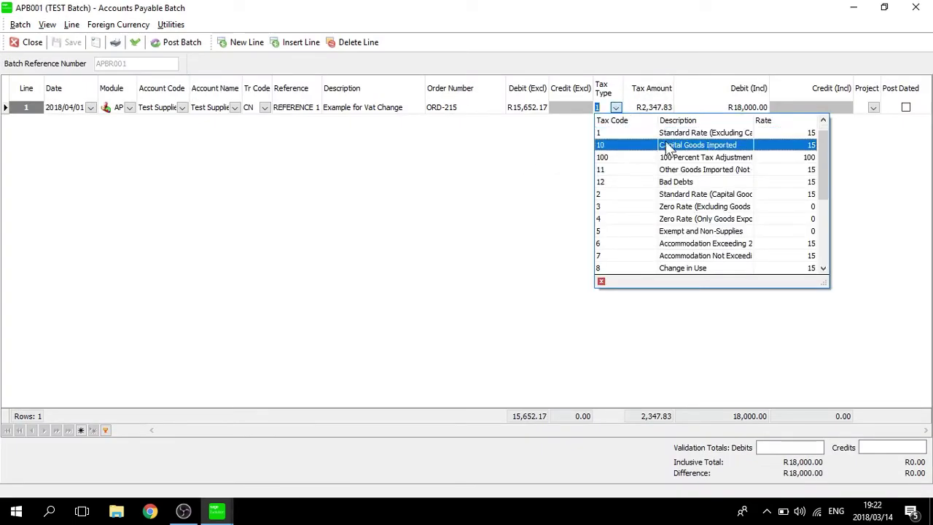
left_click(621, 133)
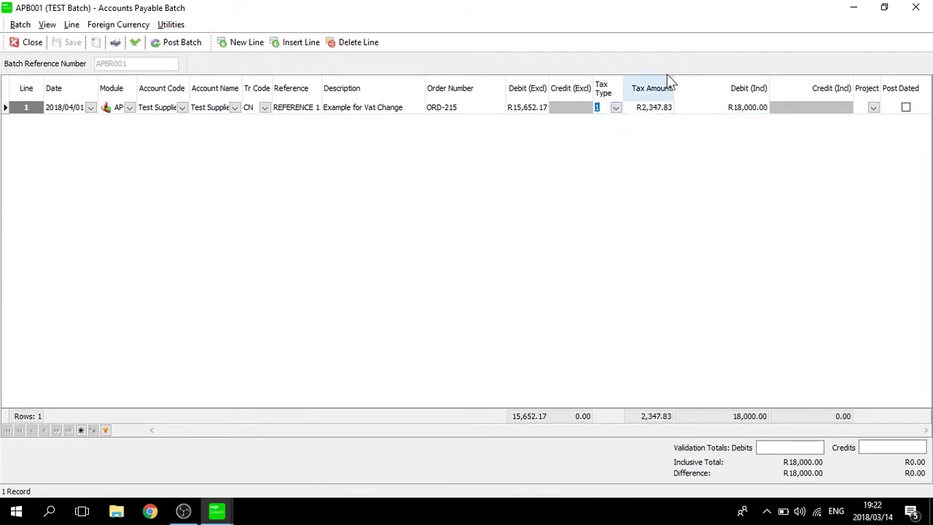
left_click(21, 47)
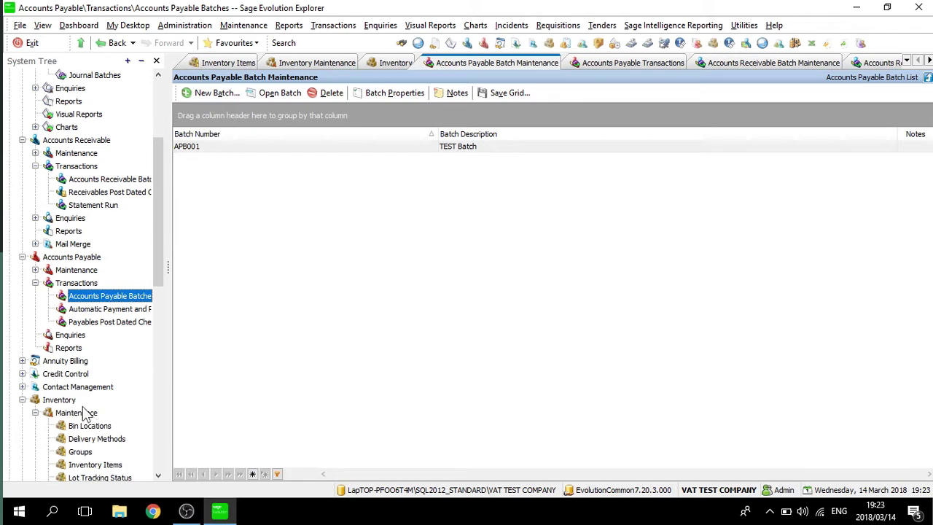
- Open inventory item INV 01, check its exclusive and inclusive price list prices, and close the item
left_click(86, 413)
left_click(445, 166)
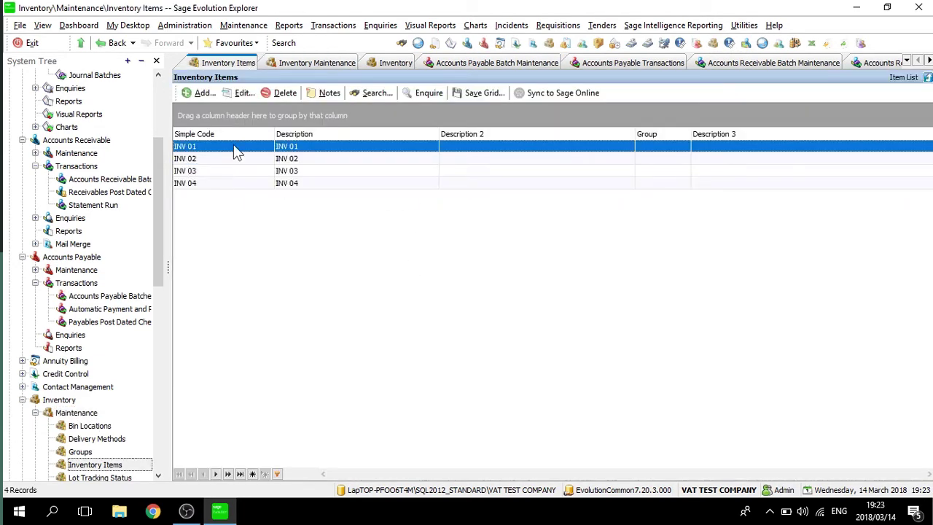
double_click(234, 146)
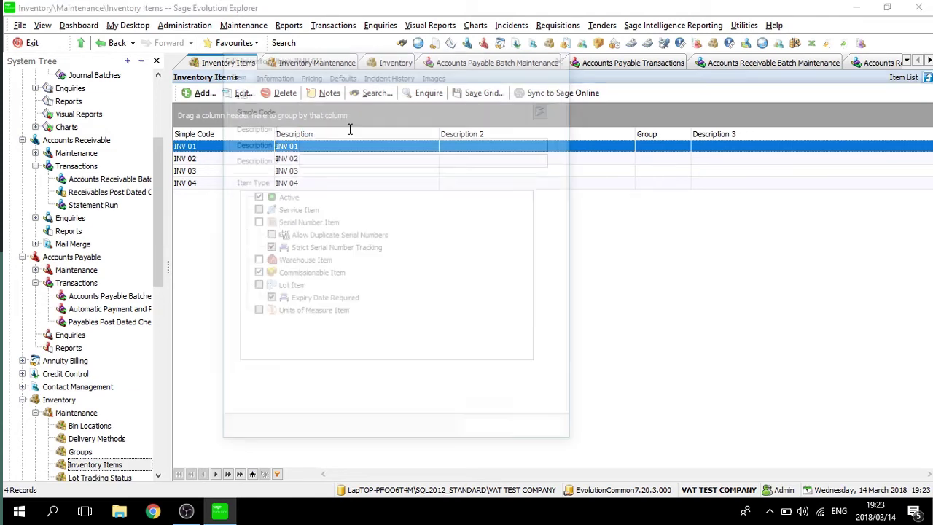
left_click(309, 73)
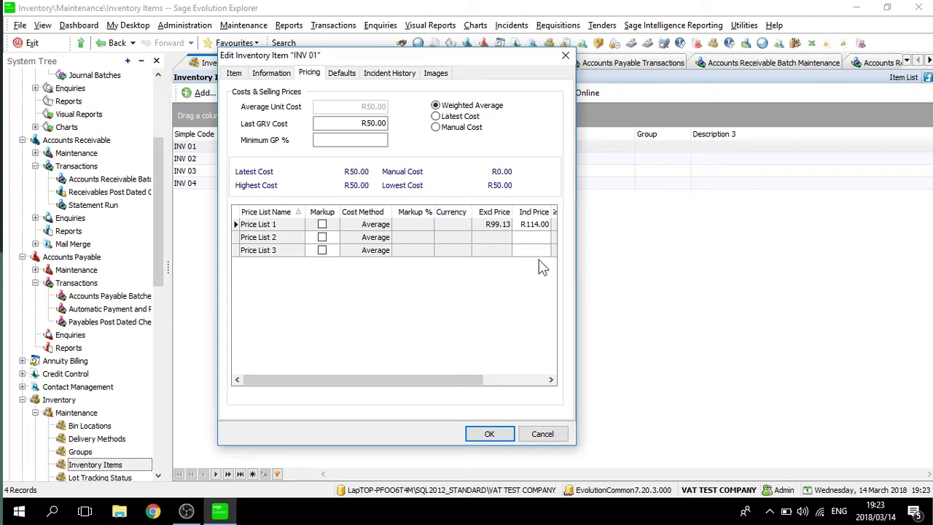
left_click(489, 434)
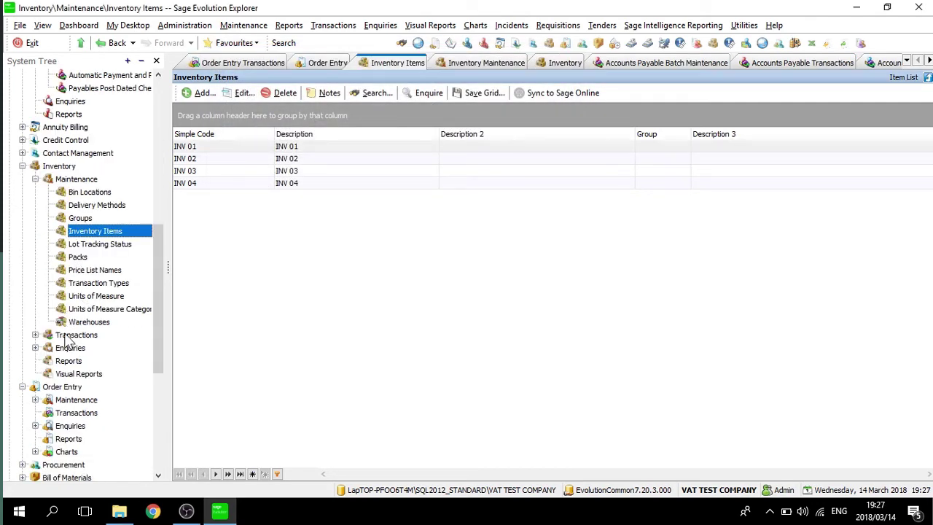
- Find the unprocessed and partially processed purchase orders and open TEST 3 Unprocessed to check its tax rate
left_click(75, 418)
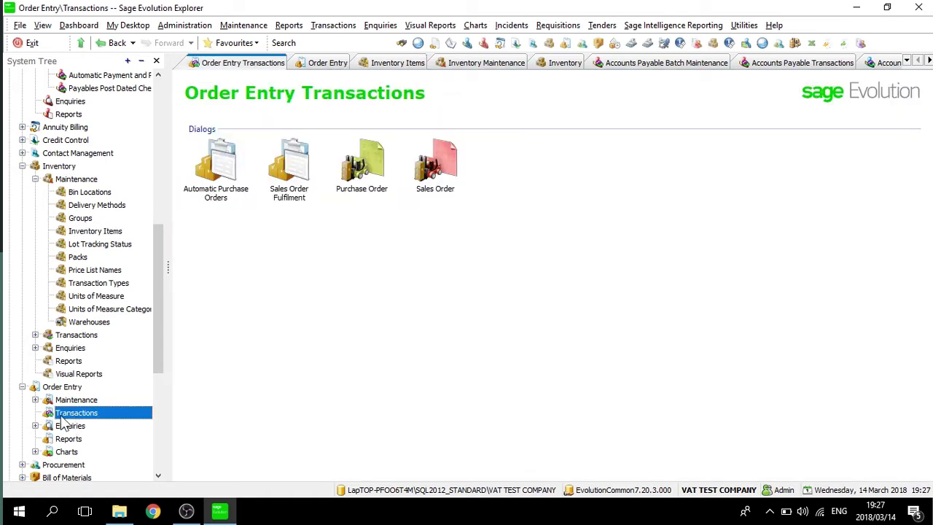
left_click(357, 160)
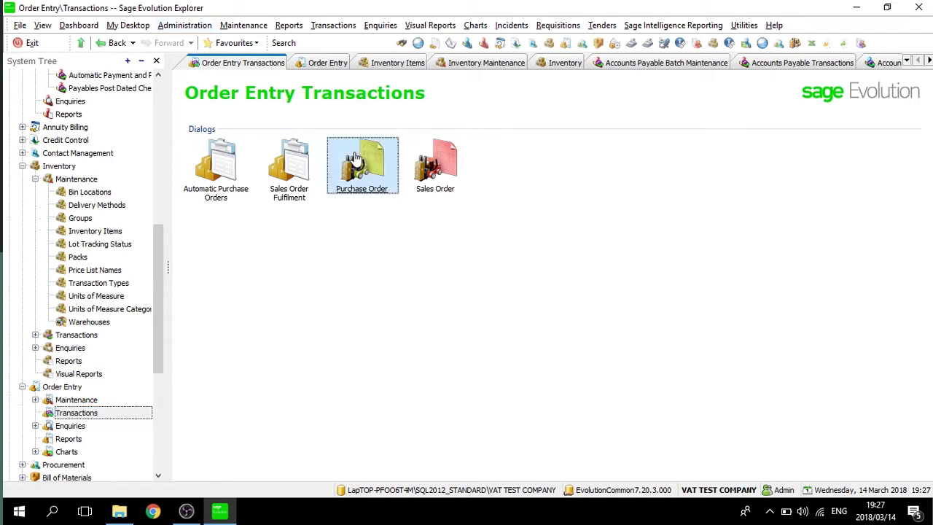
double_click(356, 158)
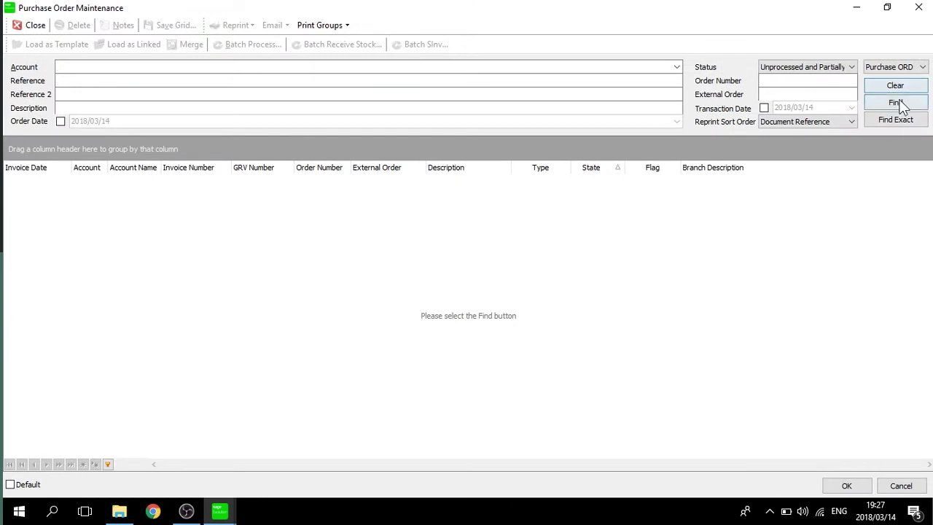
left_click(895, 103)
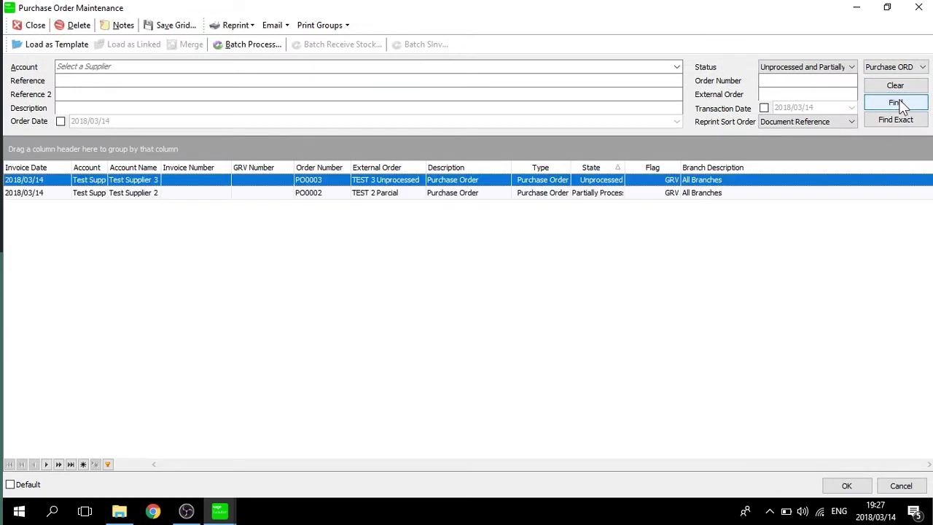
double_click(550, 181)
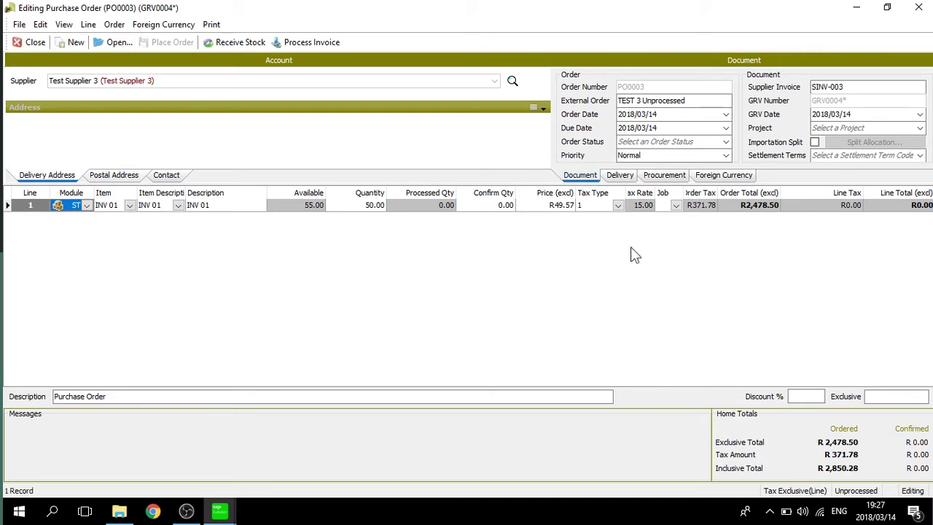
- Preview the printed TEST 3 Unprocessed purchase order to check its tax and totals, and close the preview
left_click(212, 24)
left_click(258, 60)
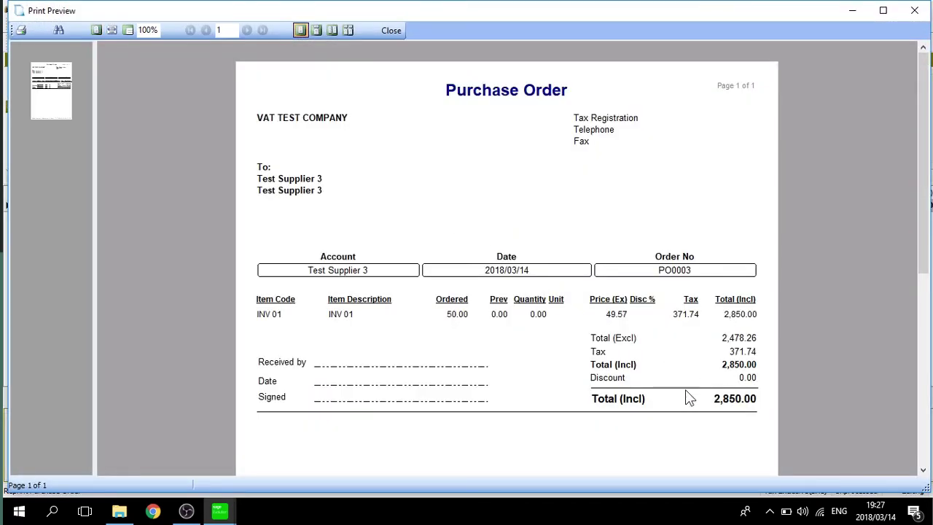
left_click(391, 30)
left_click(671, 58)
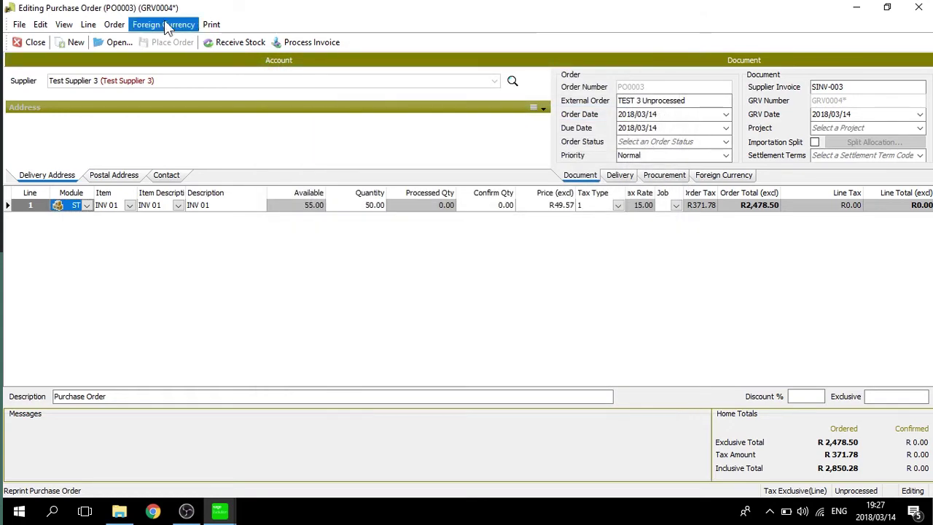
- Find and open the TEST 2 Parcial purchase order, check the tax types and rates on its lines, and close it
left_click(119, 41)
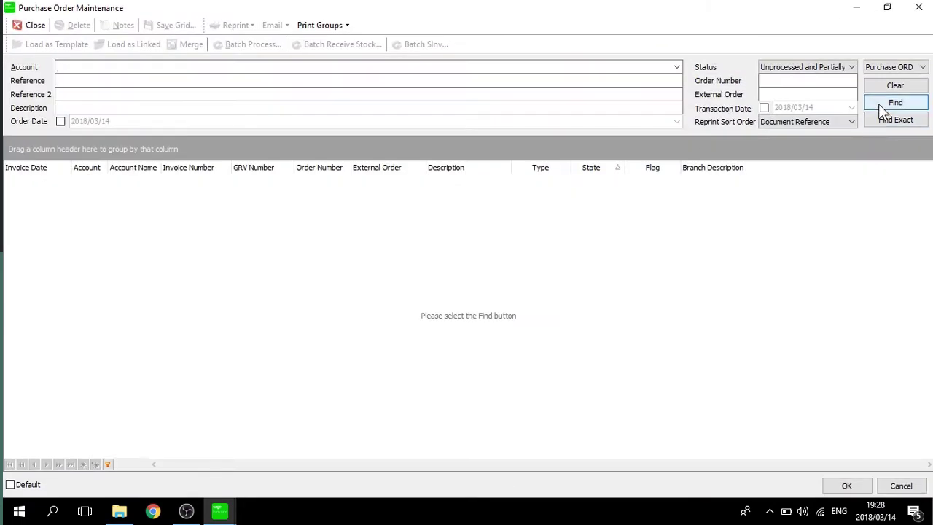
left_click(879, 105)
double_click(645, 194)
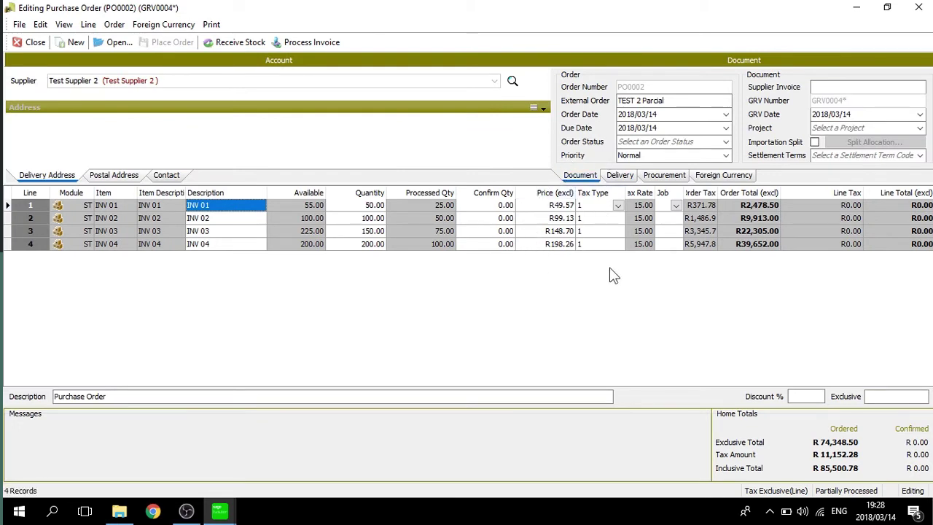
left_click(618, 206)
left_click(621, 205)
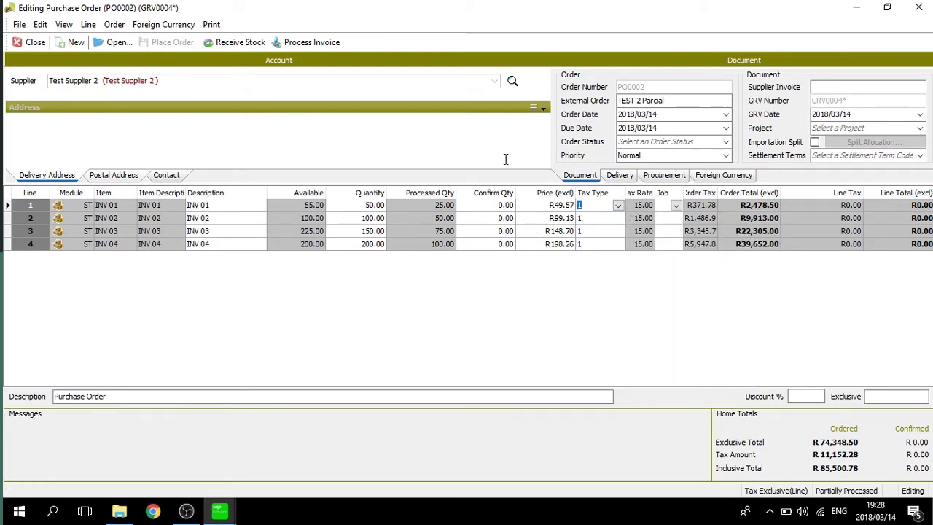
key("Escape")
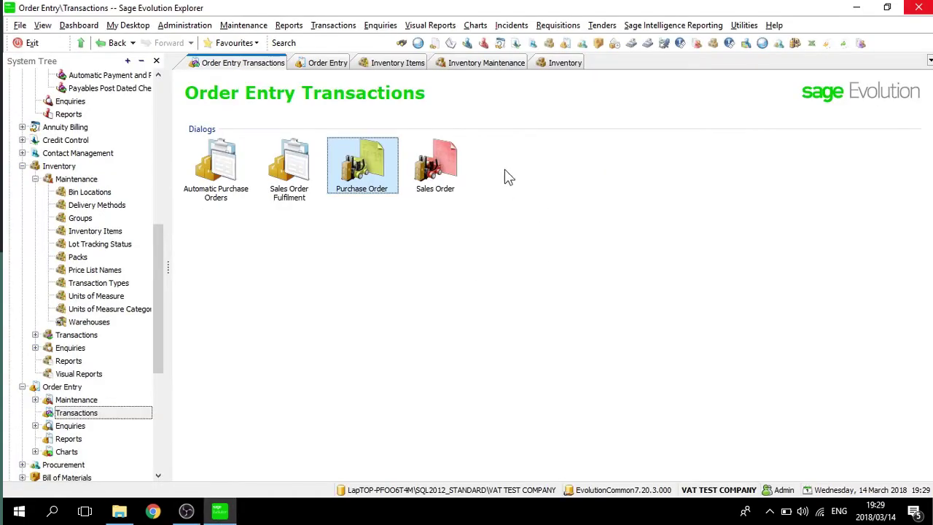
- Find the sales orders with Quotation status and open TEST 5 Quotation to check its tax rate
left_click(448, 176)
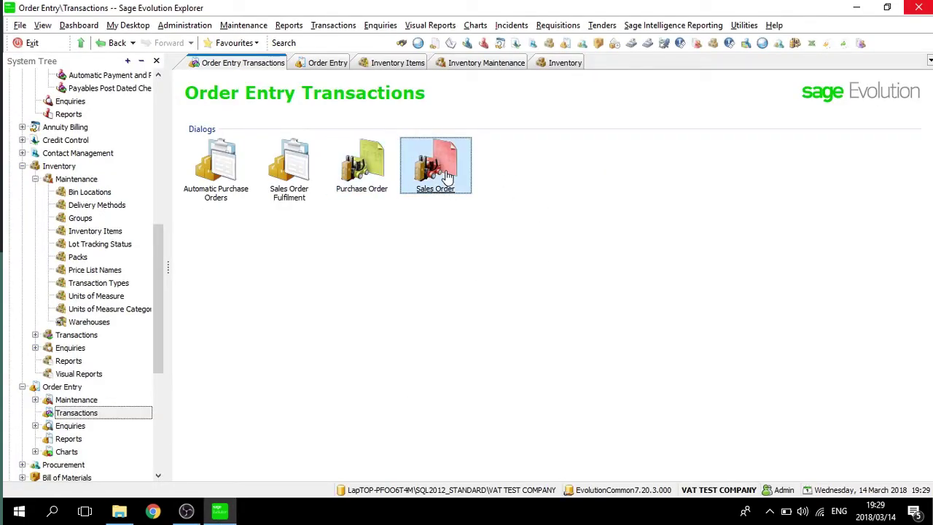
double_click(448, 176)
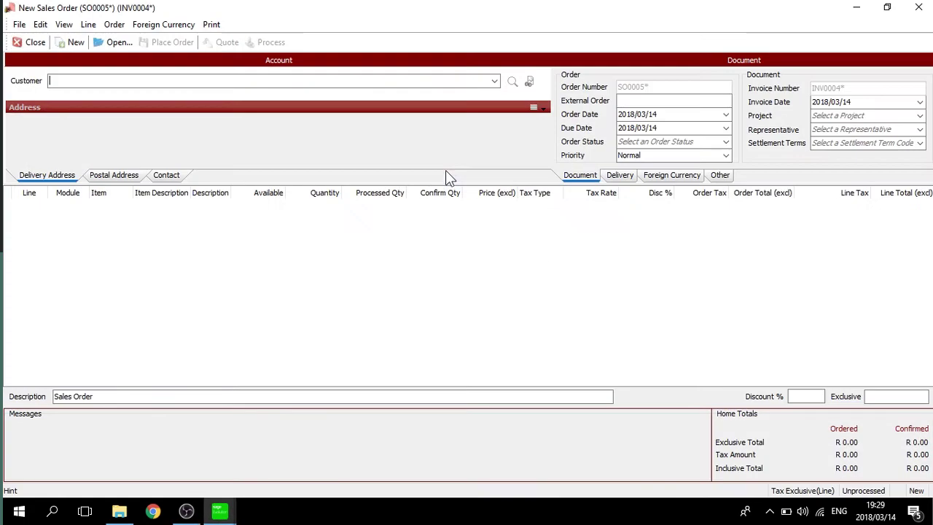
left_click(103, 40)
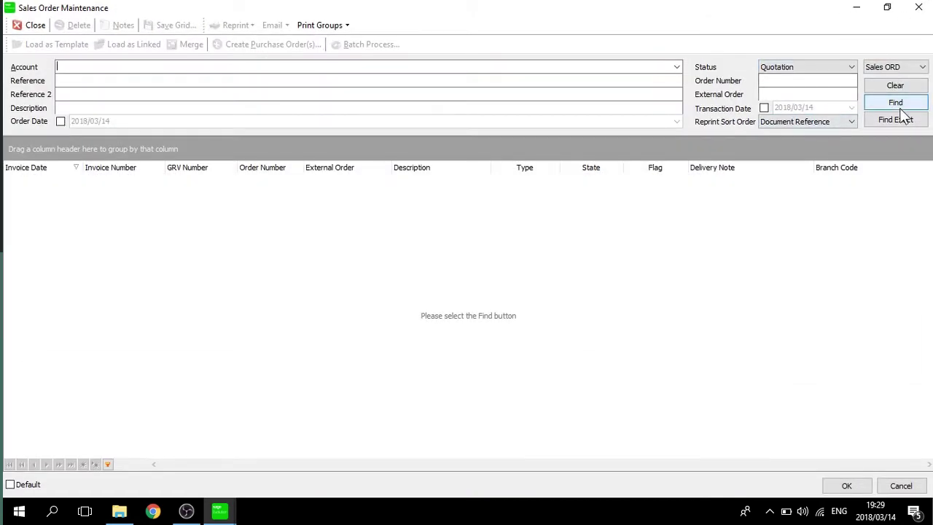
left_click(895, 103)
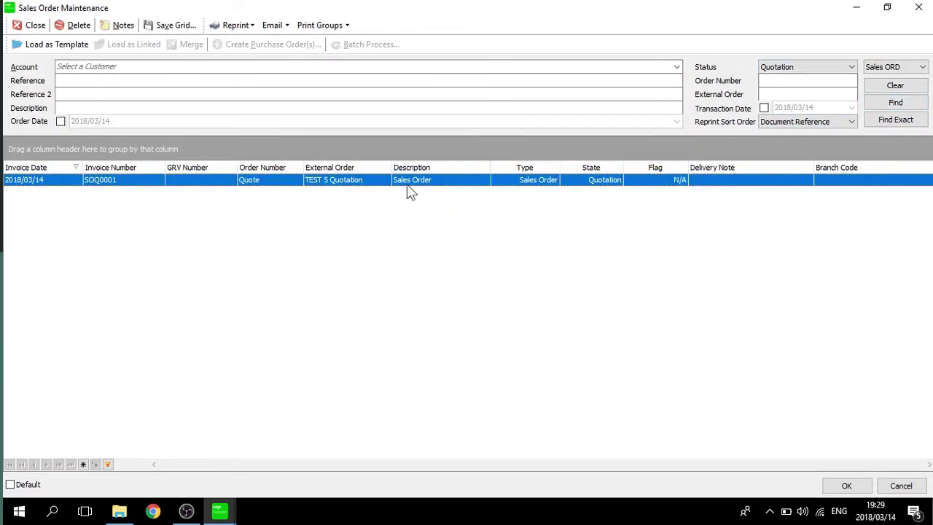
double_click(415, 183)
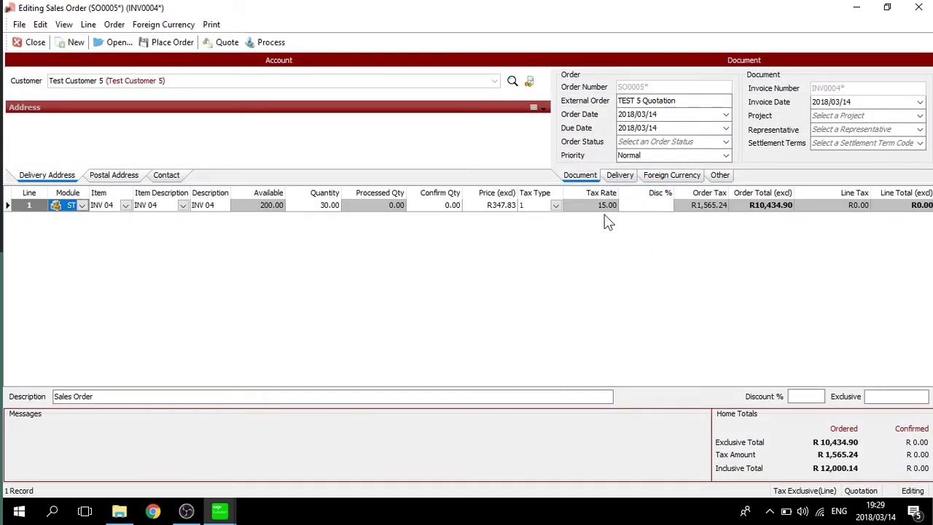
- Close the TEST 5 Quotation order, find the sales orders with Unprocessed status, and open TEST 3 Unprocessed to check its tax rate
left_click(30, 42)
double_click(406, 154)
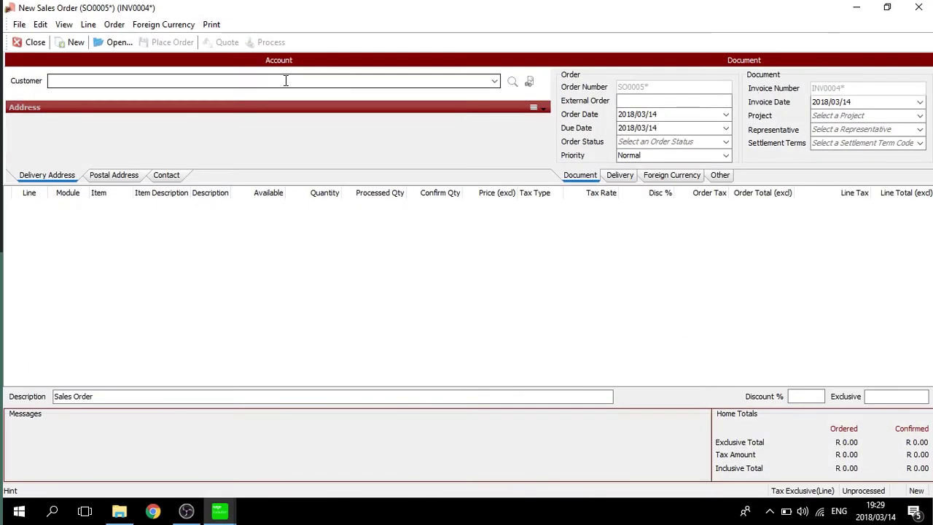
left_click(102, 42)
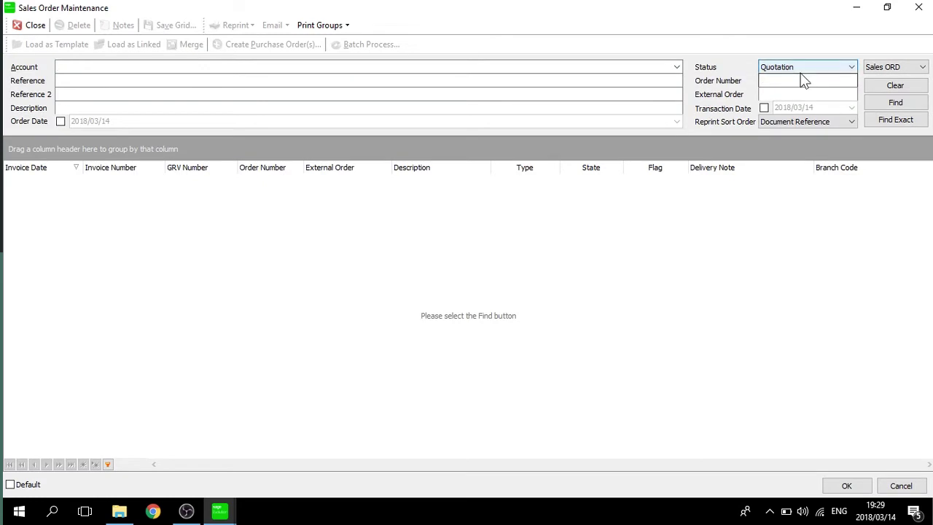
left_click(802, 69)
left_click(798, 85)
left_click(874, 106)
double_click(563, 179)
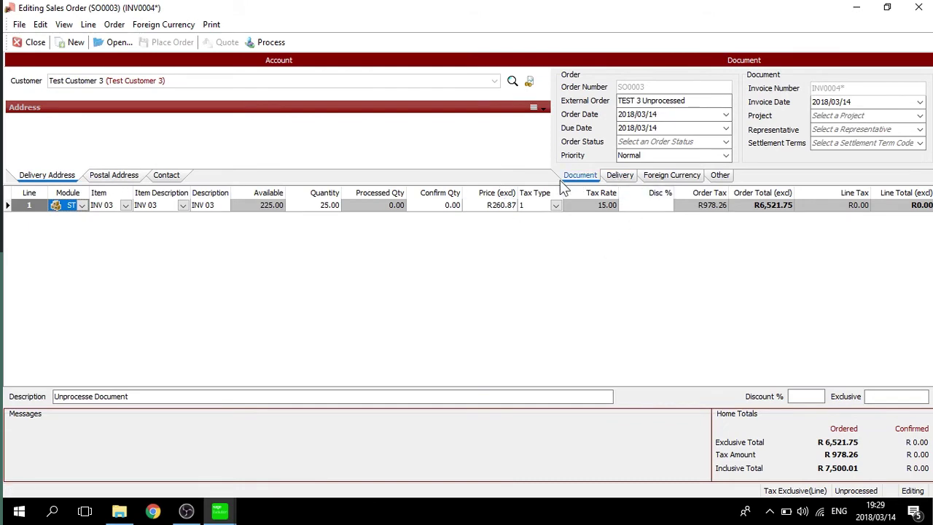
- Find the unprocessed and partially processed sales orders, open TEST 2 Parcial to check its tax rate, and close it
left_click(129, 42)
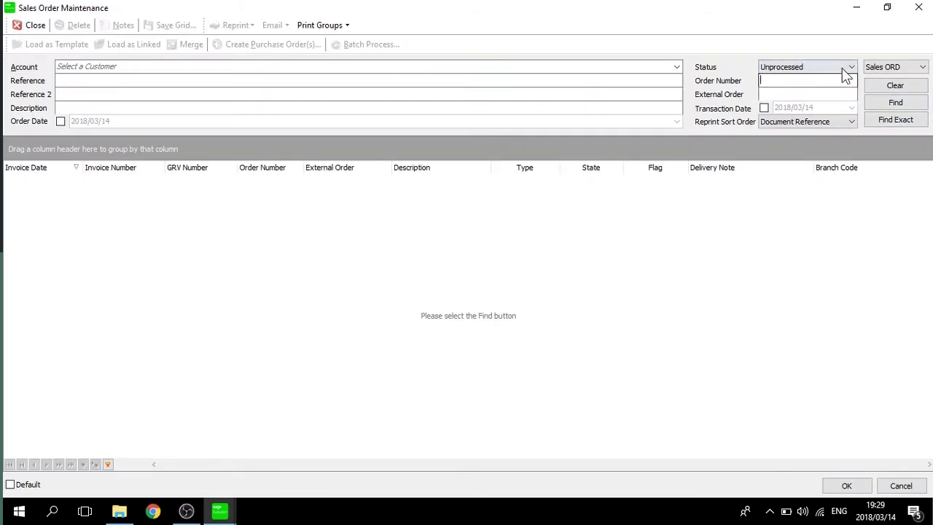
left_click(842, 68)
left_click(793, 106)
left_click(895, 102)
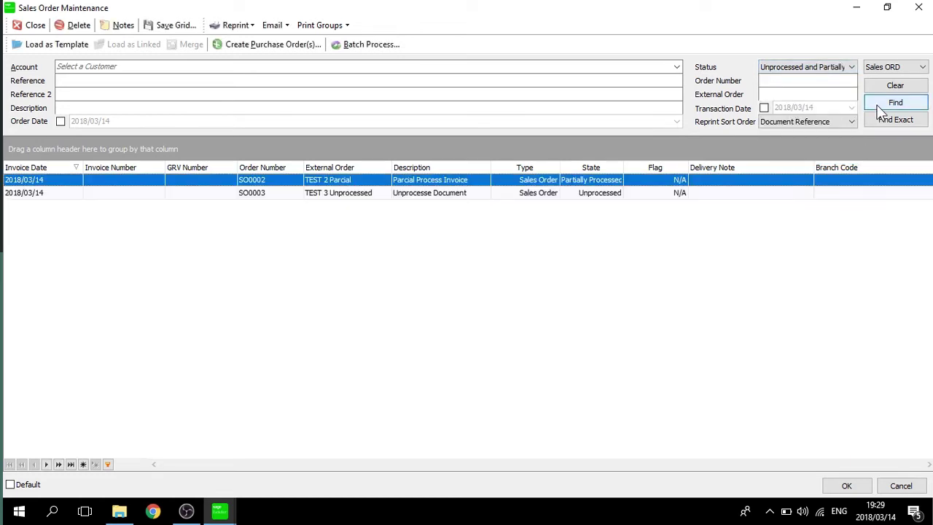
double_click(556, 180)
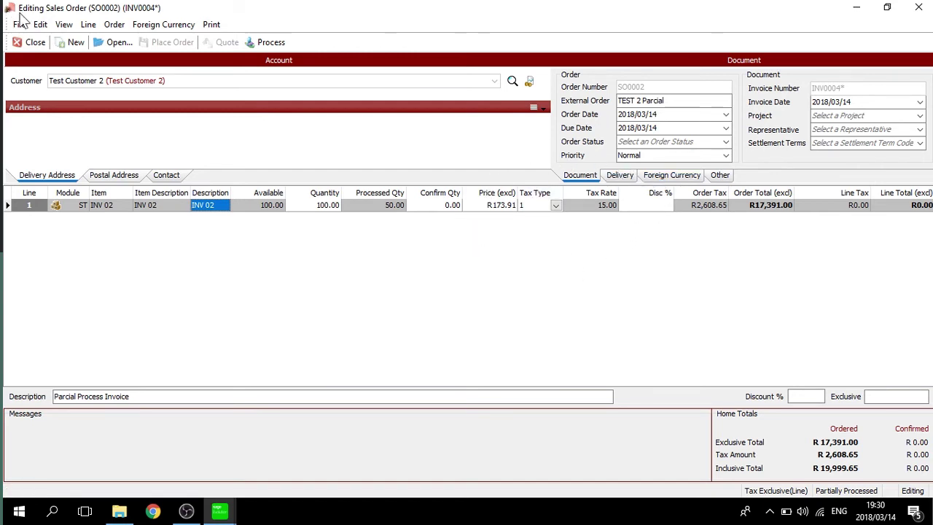
left_click(33, 42)
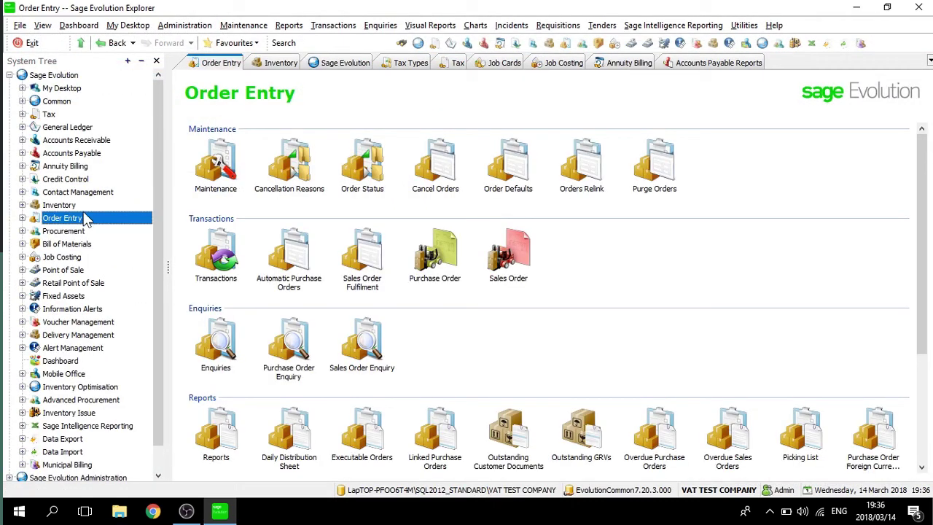
- Look through the Inventory, Order Entry, Annuity Billing and Job Costing modules
left_click(80, 206)
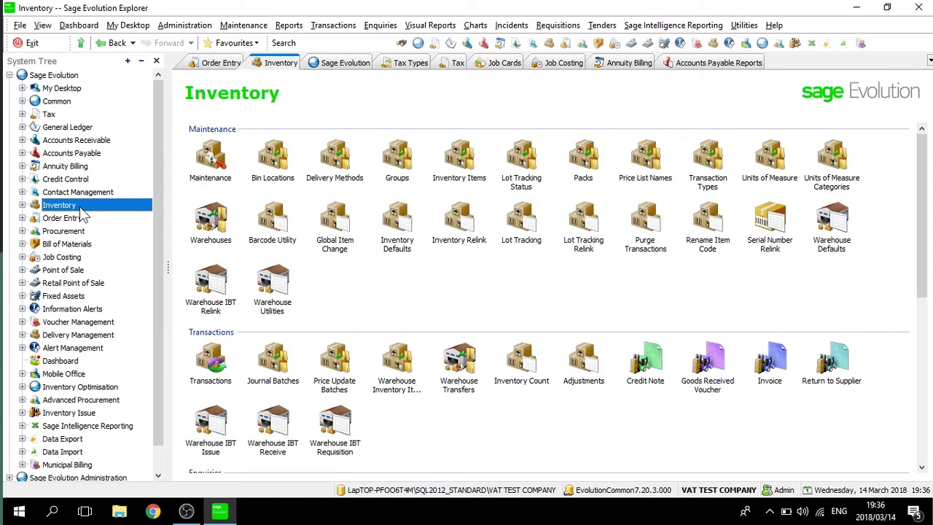
left_click(80, 218)
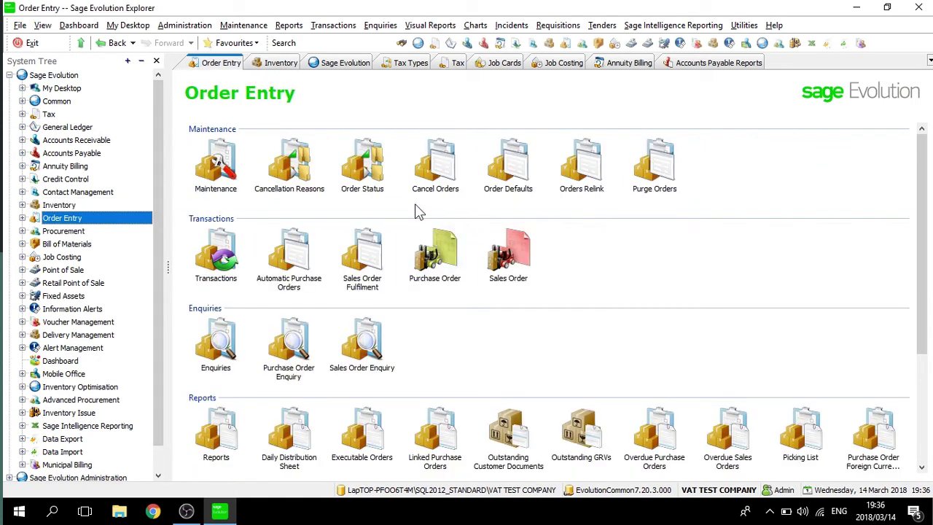
left_click(93, 167)
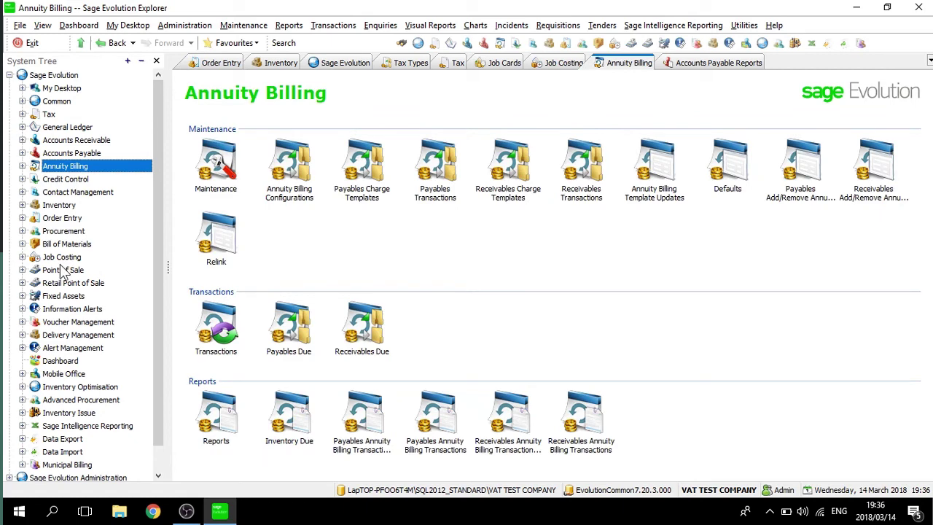
left_click(62, 263)
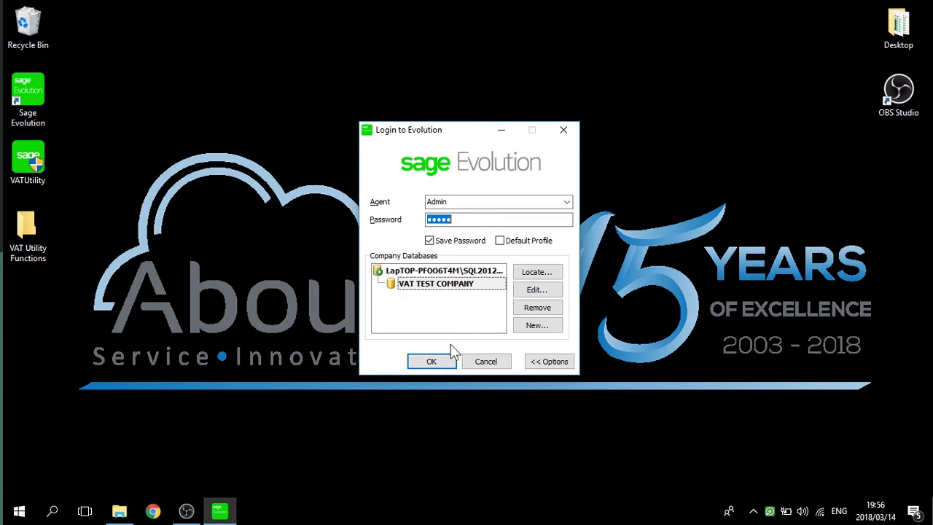
- Log in to VAT TEST COMPANY as the Admin agent and open Tax Maintenance
left_click(434, 362)
left_click(434, 365)
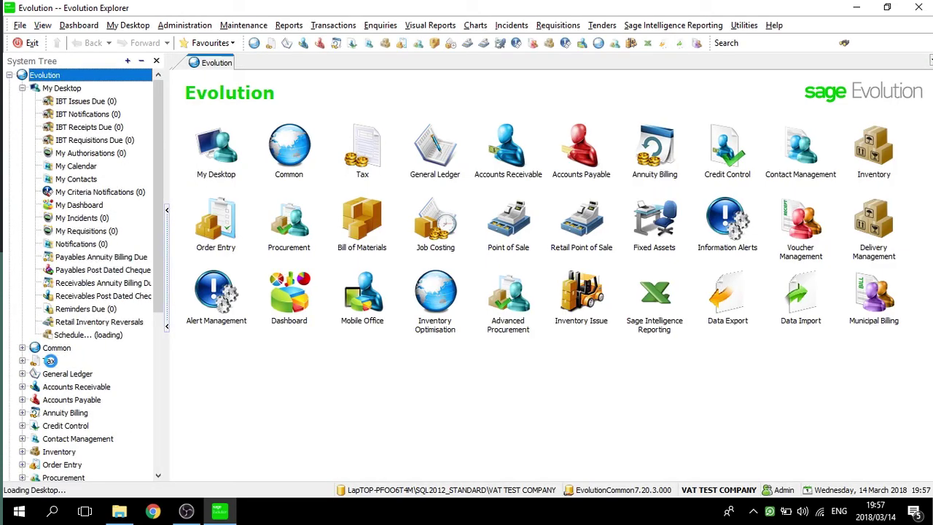
left_click(49, 362)
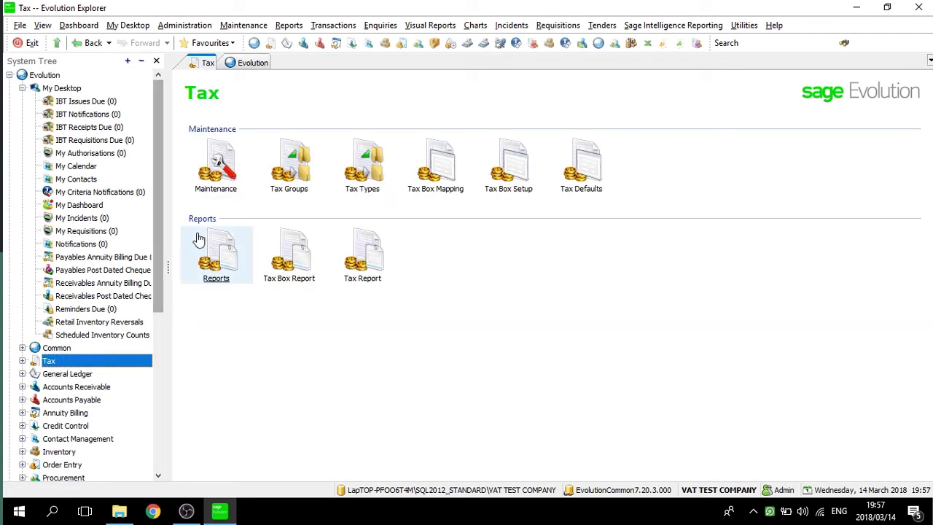
double_click(215, 184)
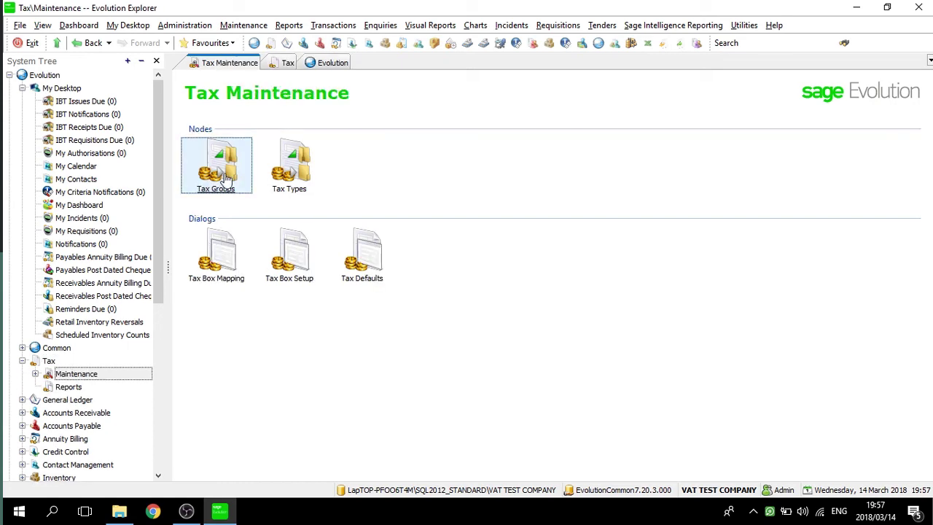
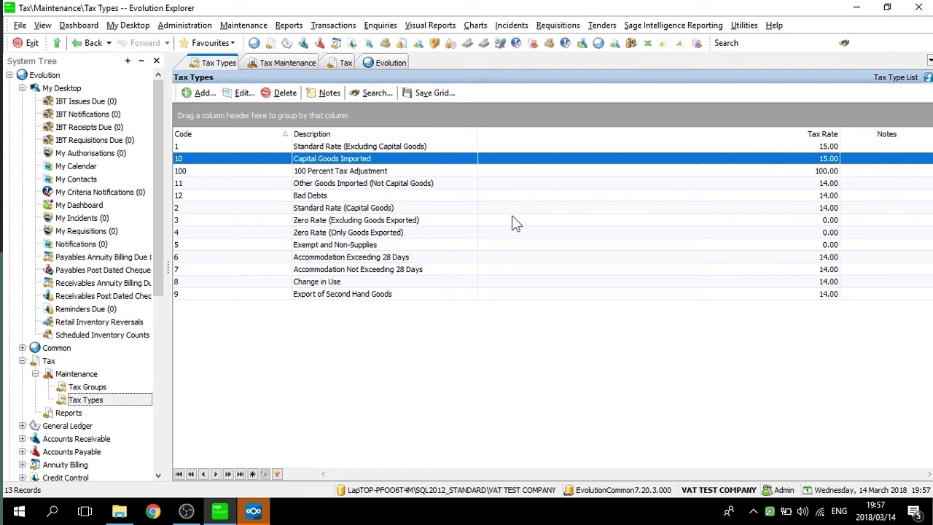
- Set the rate of tax type 11, Other Goods Imported (Not Capital Goods), to 15%
double_click(335, 186)
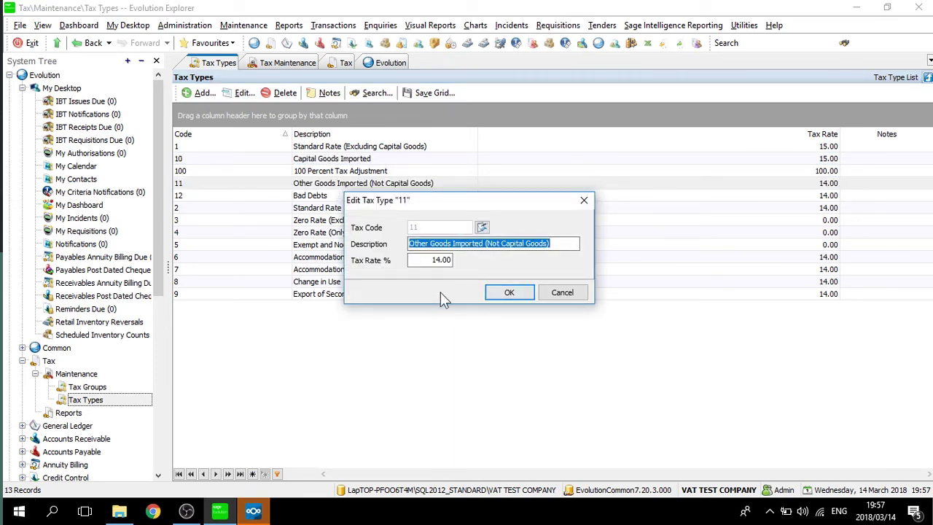
key("Caps_Lock")
key("Caps_Lock")
key("Tab")
type("15")
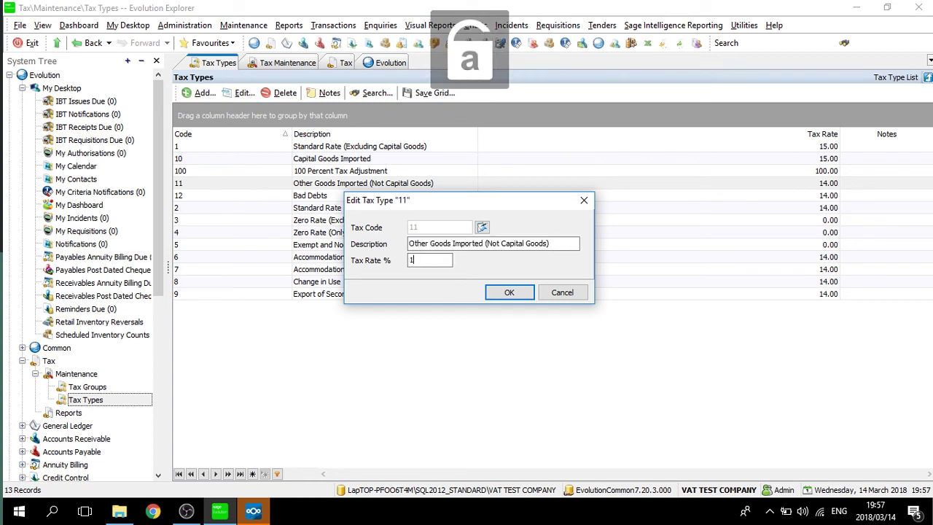
key("Return")
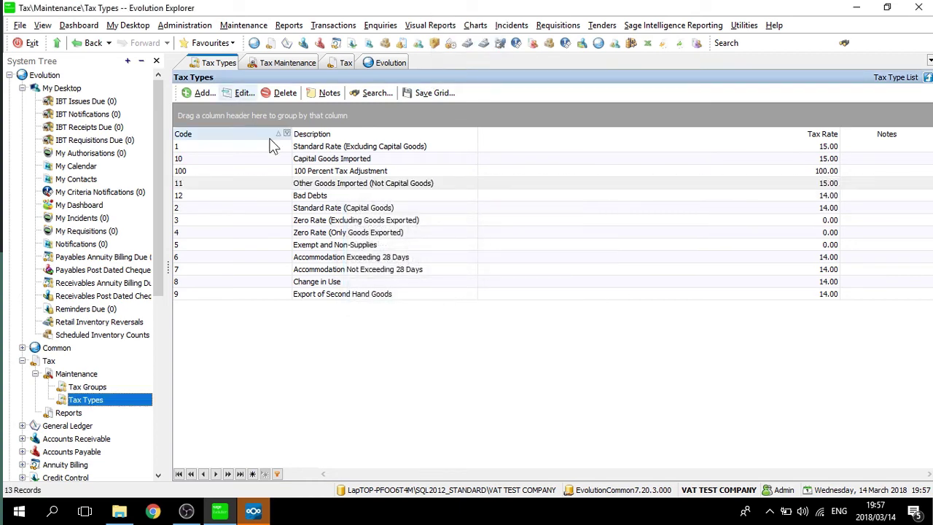
- Set the rate of tax type 12, Bad Debts, to 15%
double_click(332, 195)
key("Tab")
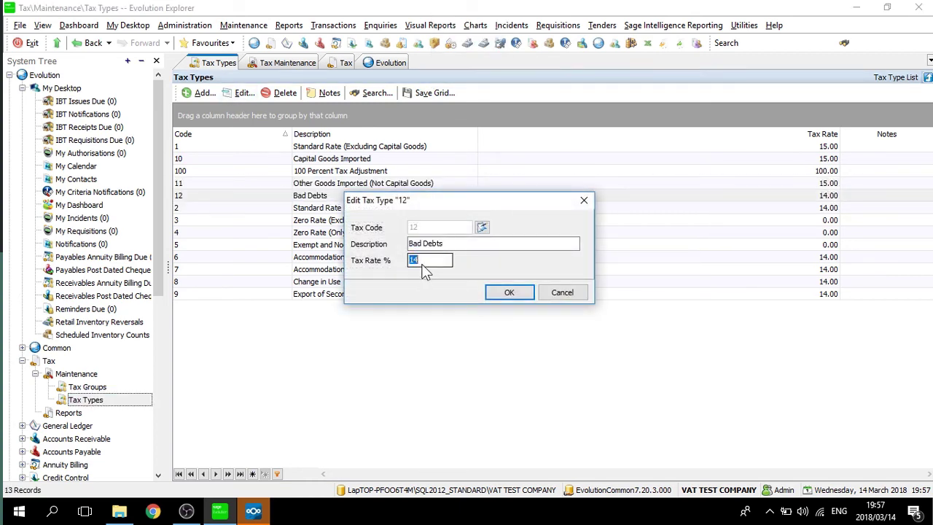
type("15")
key("Return")
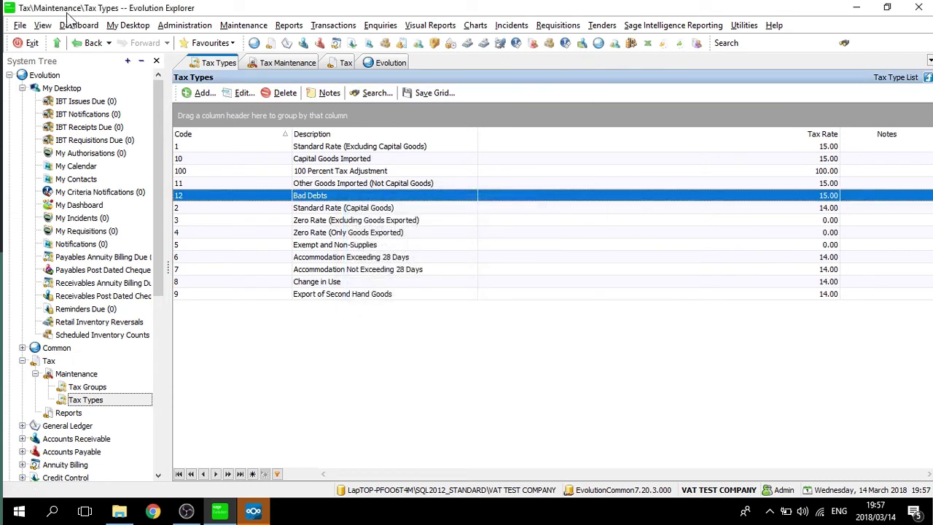
- Set the rate of tax type 2, Standard Rate (Capital Goods), to 15%
double_click(306, 207)
left_click(440, 260)
type("14")
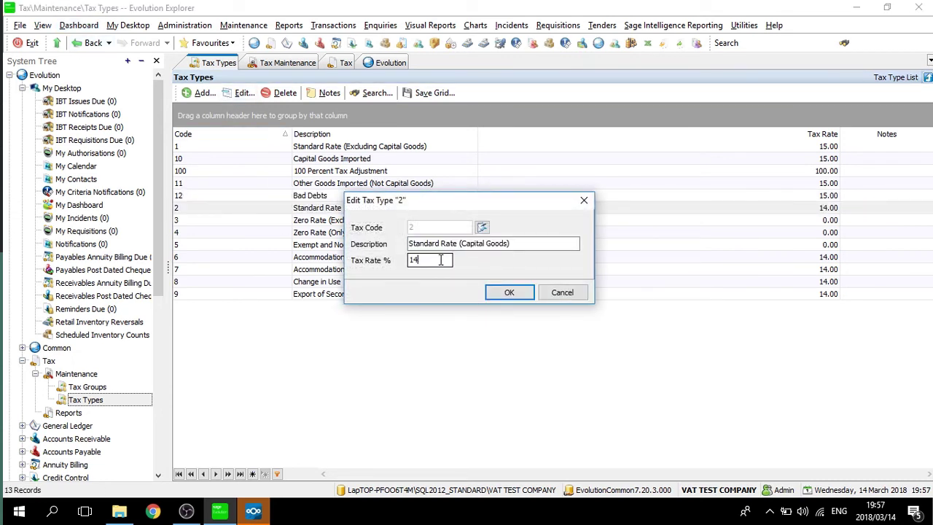
key("BackSpace")
type("5")
key("Return")
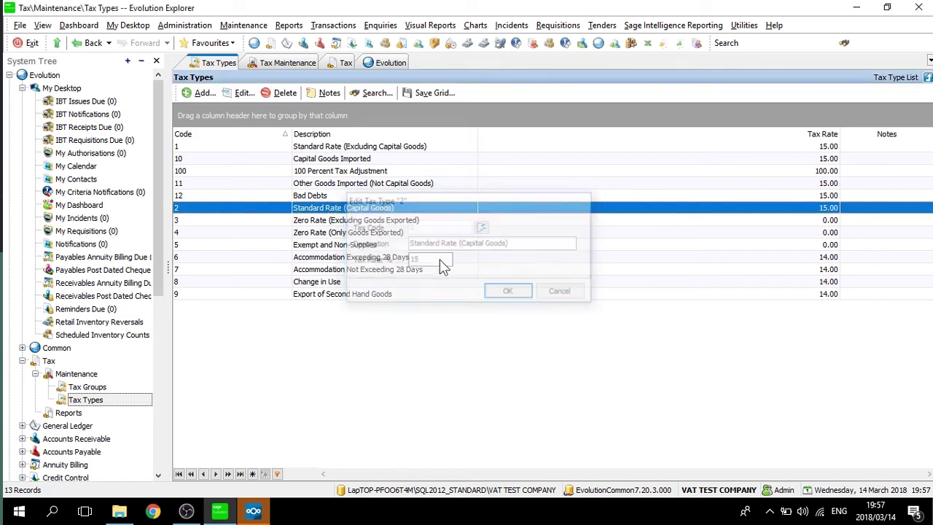
- Set the rate of tax type 6, Accommodation Exceeding 28 Days, to 15%
left_click(403, 260)
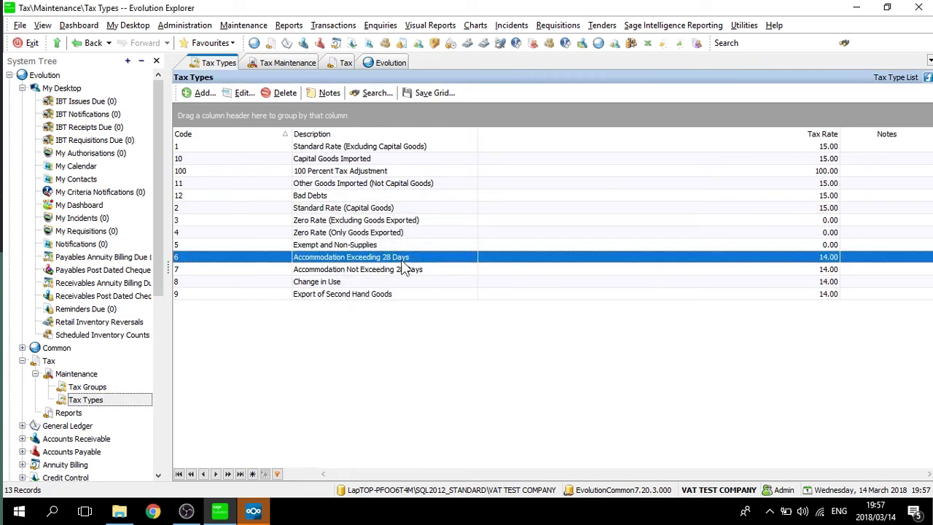
double_click(401, 261)
left_click(446, 260)
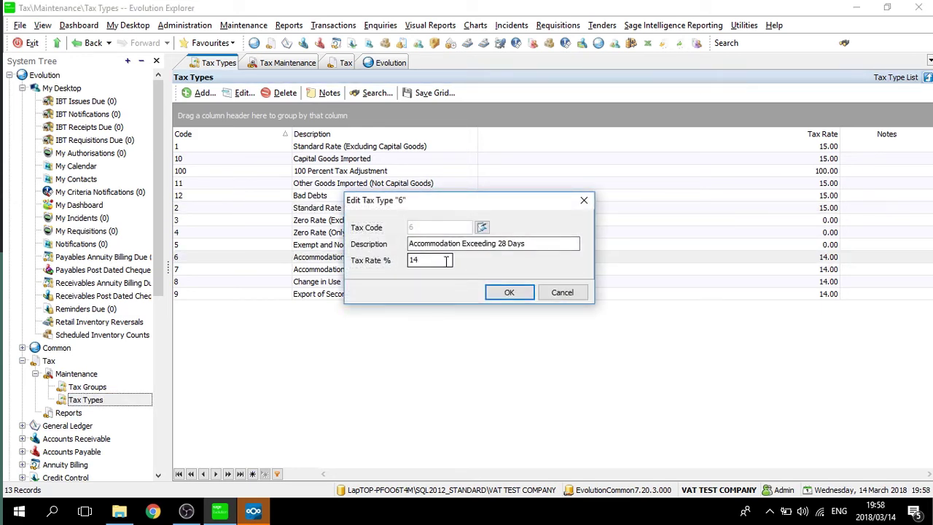
key("BackSpace")
type("5")
key("Return")
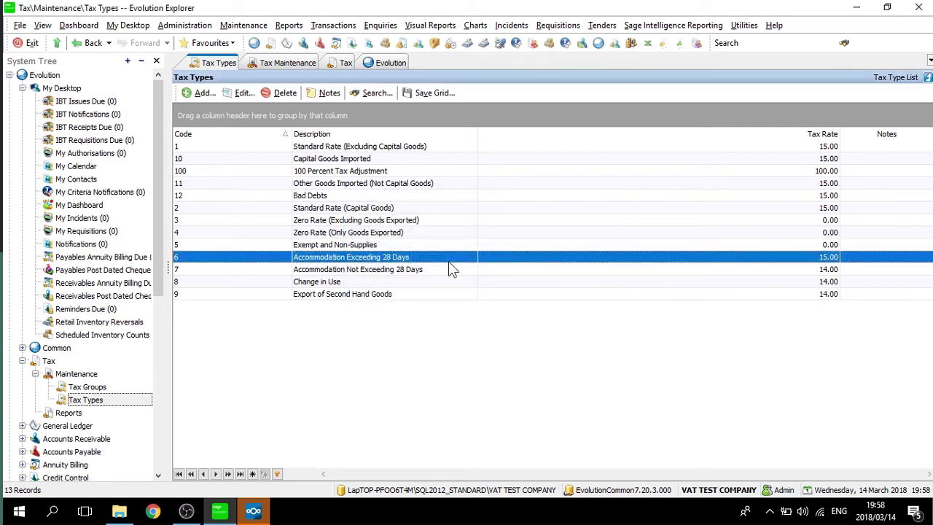
- Set the rate of tax type 7, Accommodation Not Exceeding 28 Days, to 15%
double_click(448, 266)
left_click(446, 258)
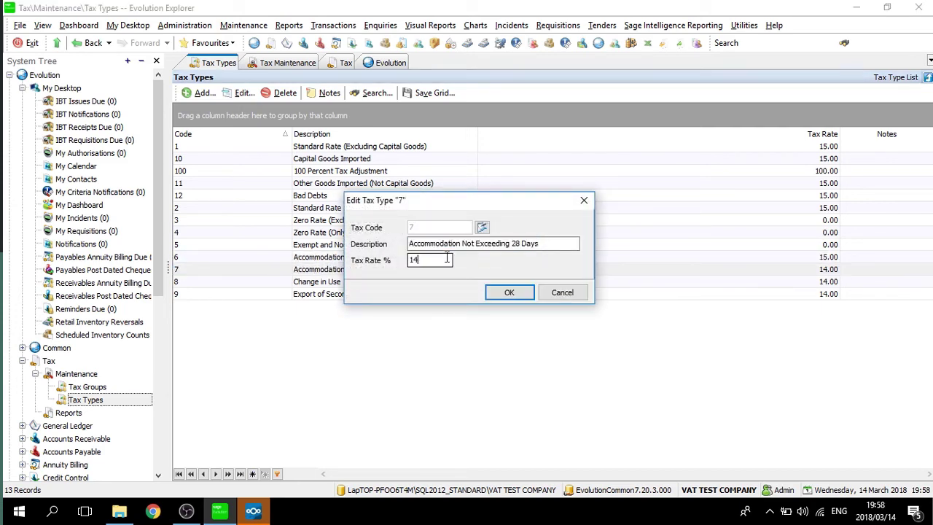
key("BackSpace")
type("5")
key("Return")
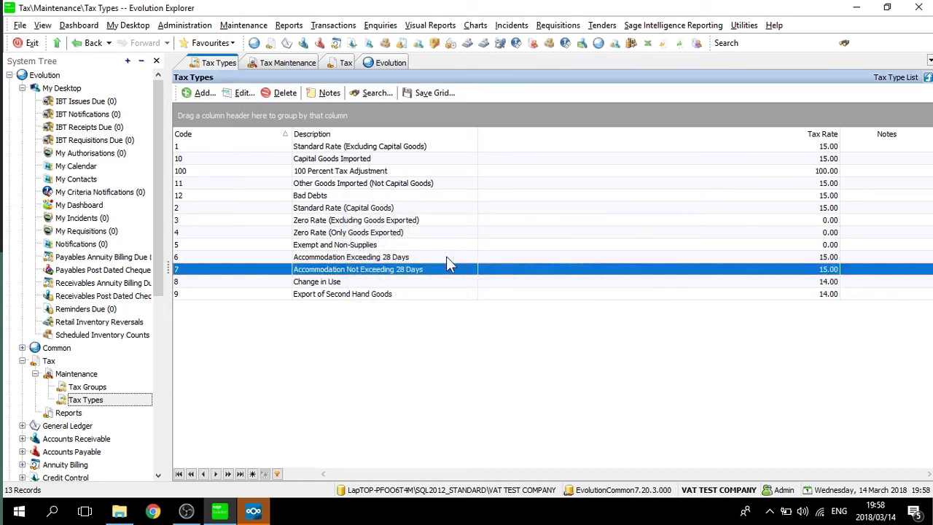
- Set the rate of tax type 8, Change in Use, to 15%
double_click(393, 282)
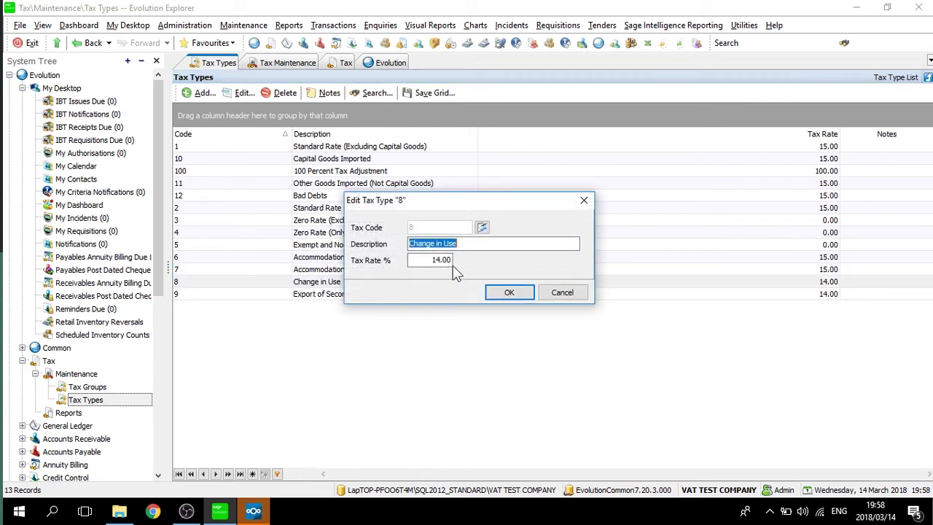
left_click(446, 260)
key("BackSpace")
type("5")
key("Return")
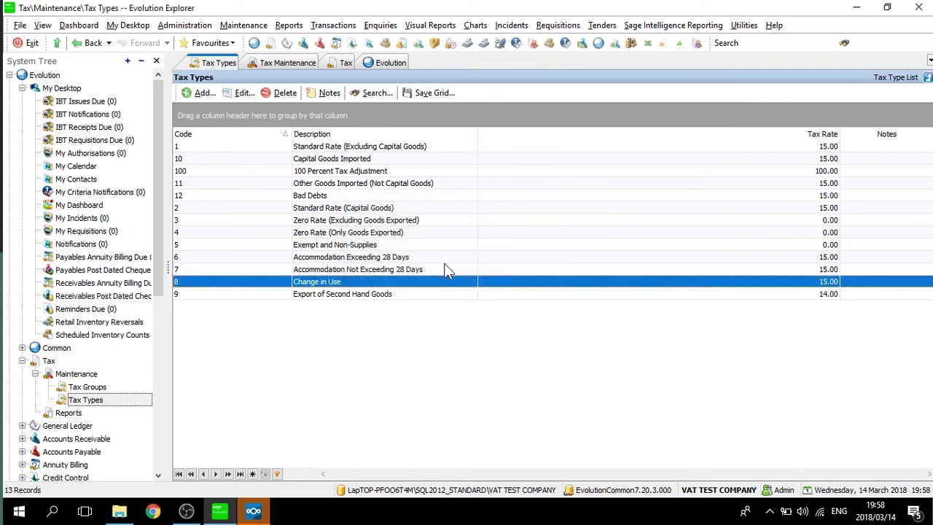
- Set the rate of tax type 9, Export of Second Hand Goods, to 15%
double_click(416, 283)
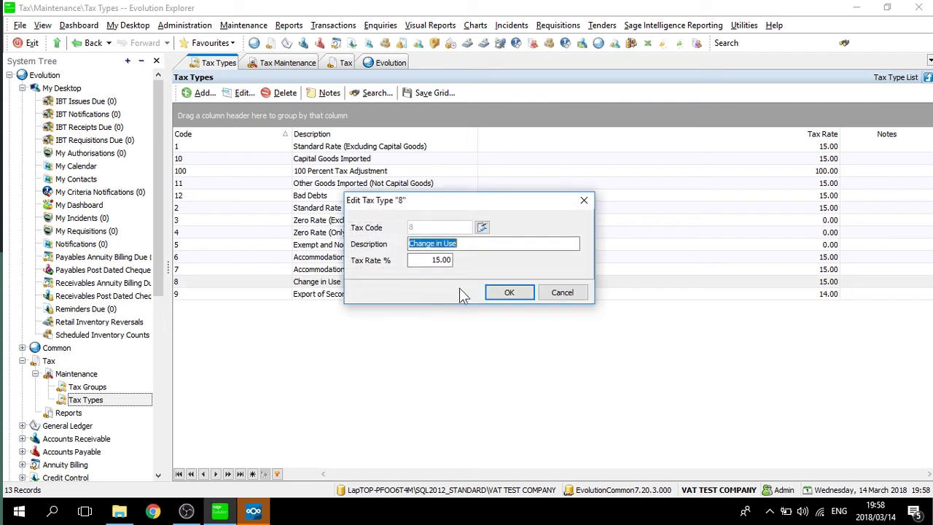
key("Escape")
double_click(446, 294)
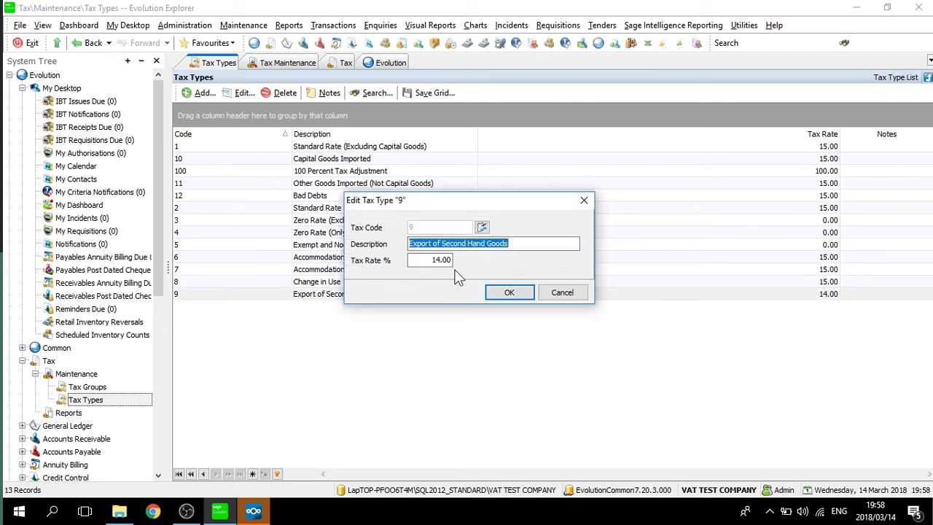
left_click(447, 262)
key("BackSpace")
type("5")
key("Return")
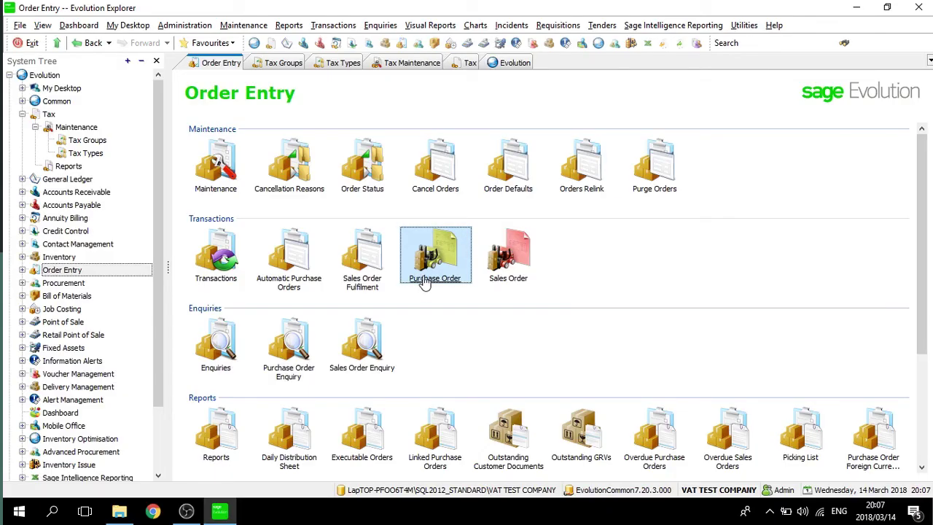
- Find the unprocessed purchase orders and open the Test Supplier 3 order with external reference TEST 3 Unprocessed
double_click(436, 262)
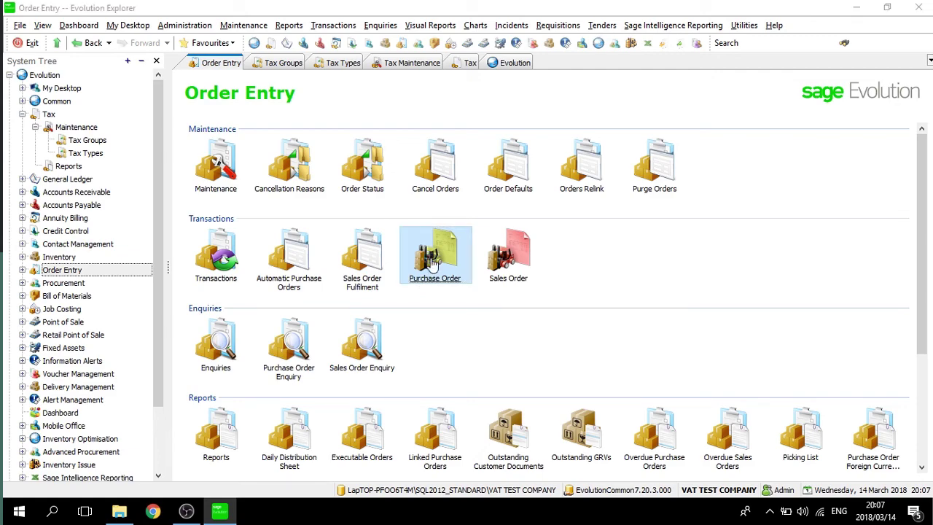
left_click(127, 47)
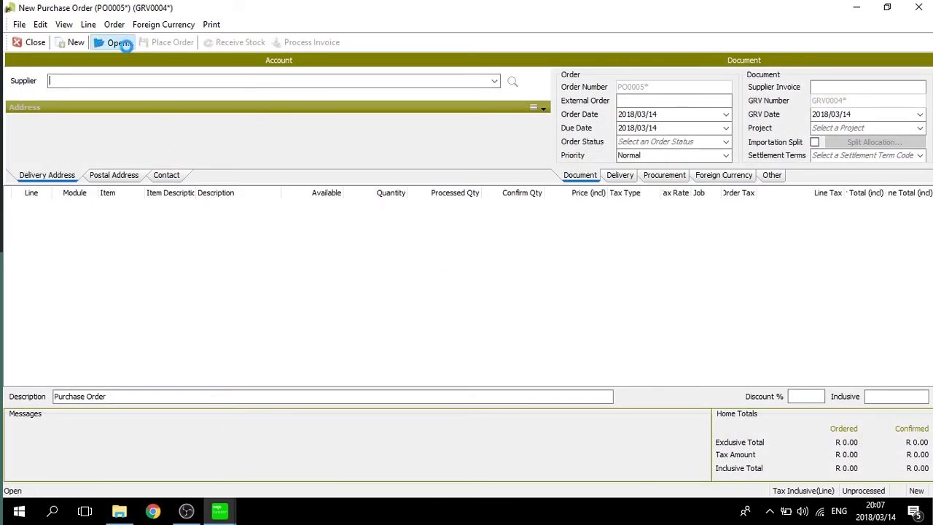
left_click(896, 103)
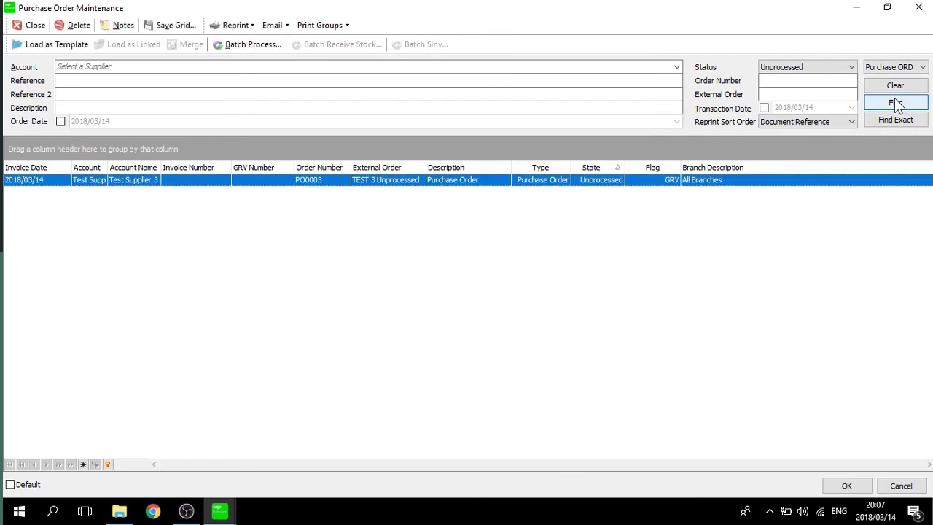
double_click(428, 178)
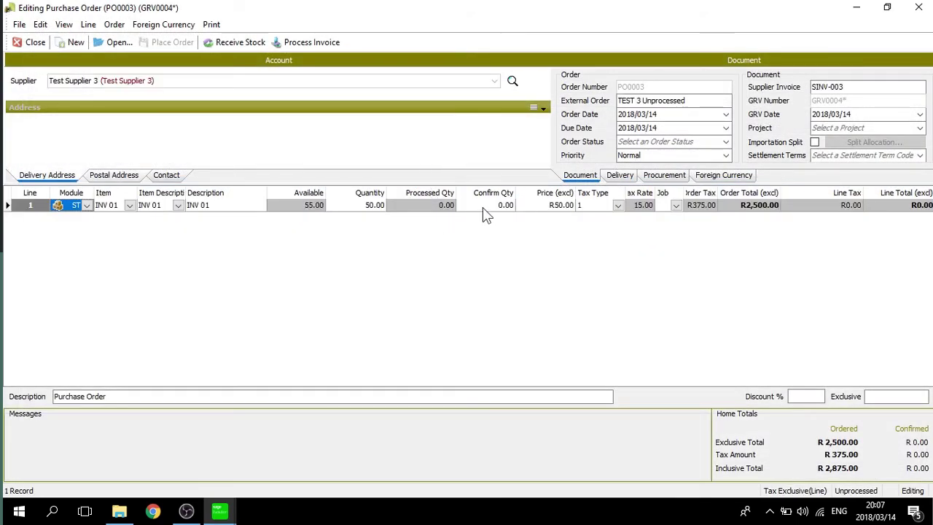
- Clear the confirmed quantity on the INV 01 line, leave its price, tax type and job as they are, and save the purchase order
left_click(482, 207)
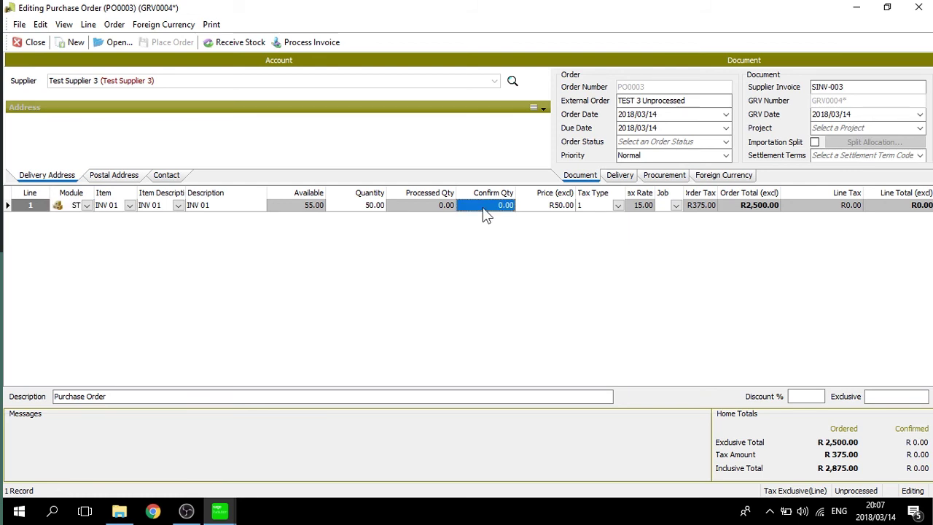
key("BackSpace")
key("Tab")
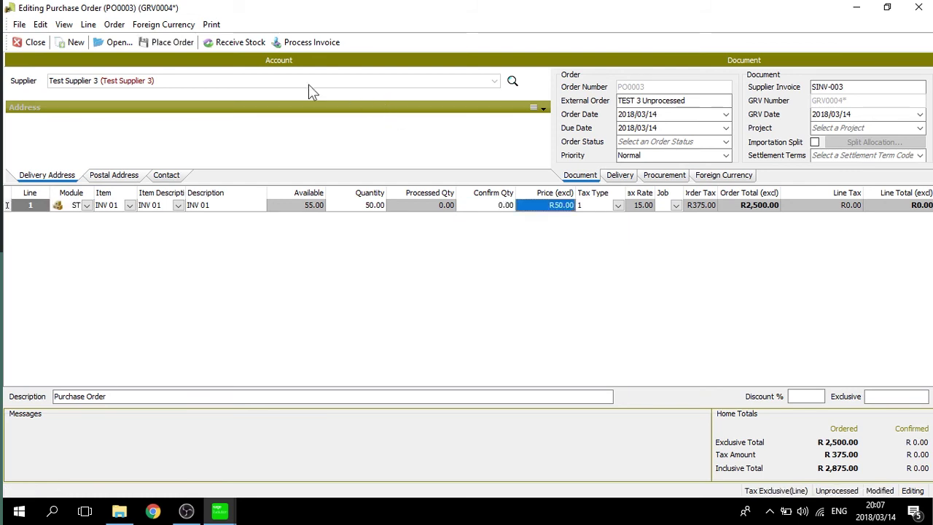
key("Tab")
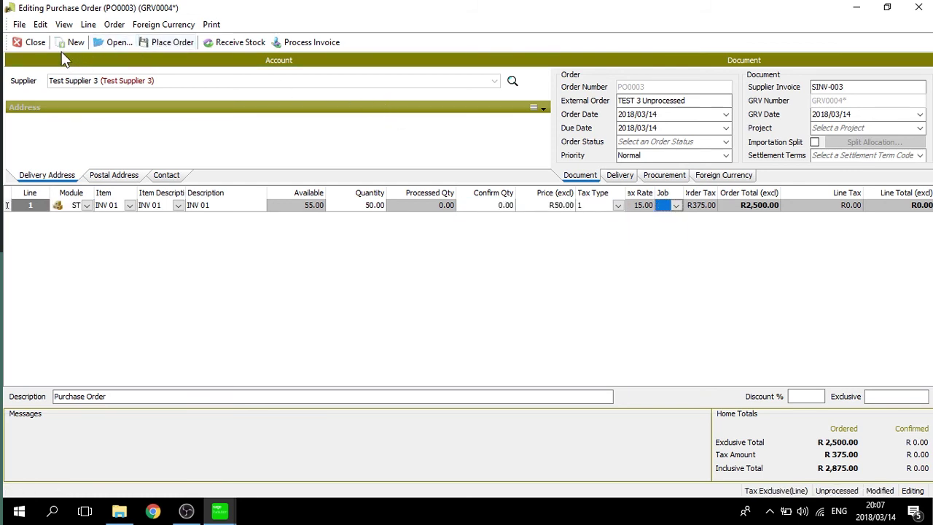
key("Tab")
left_click(43, 47)
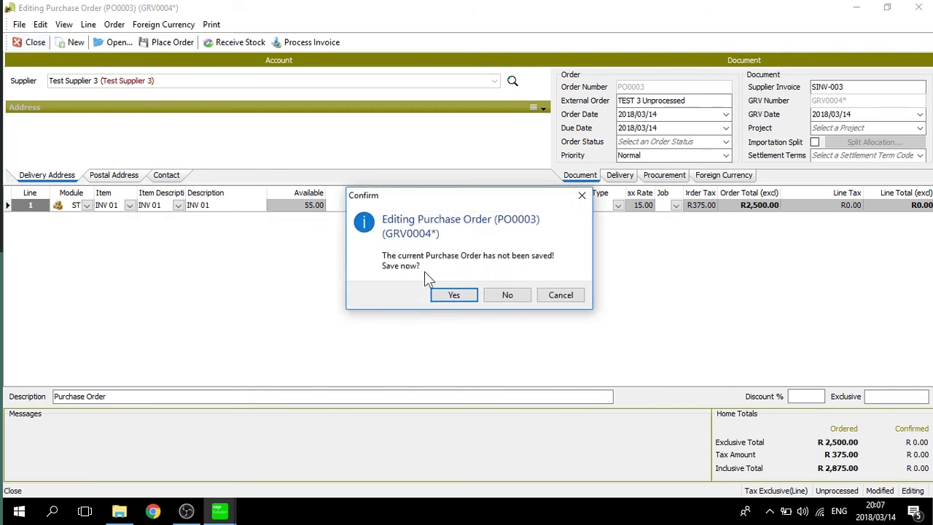
left_click(459, 294)
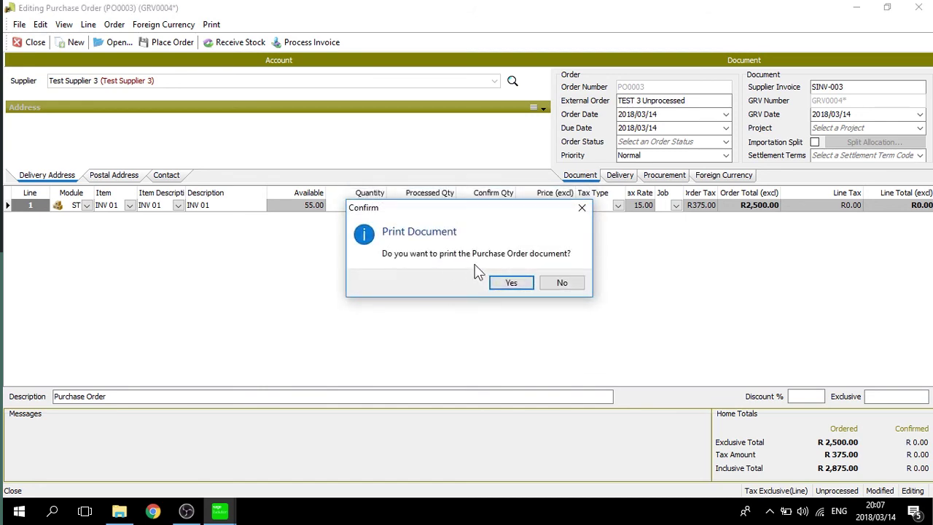
- Preview the printed purchase order for Test Supplier 3 to check its tax and totals, and close the preview
left_click(513, 283)
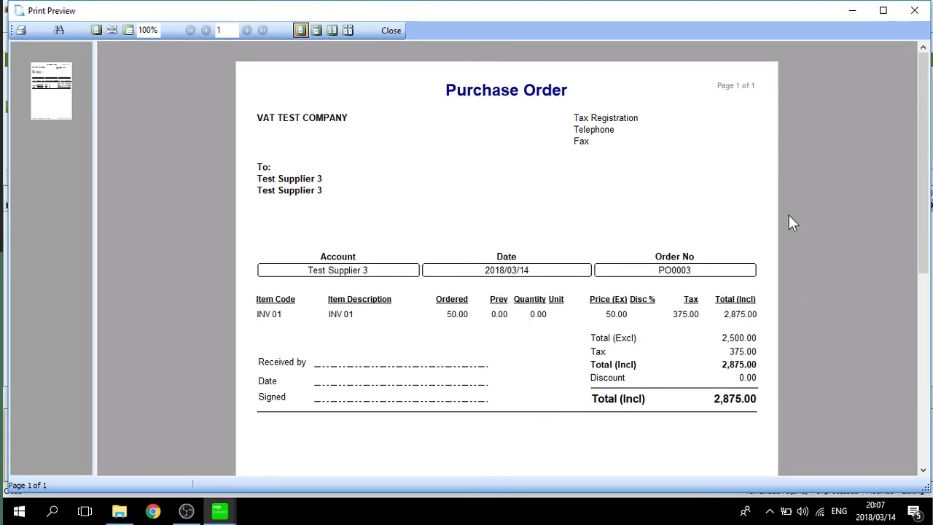
left_click(390, 30)
left_click(671, 60)
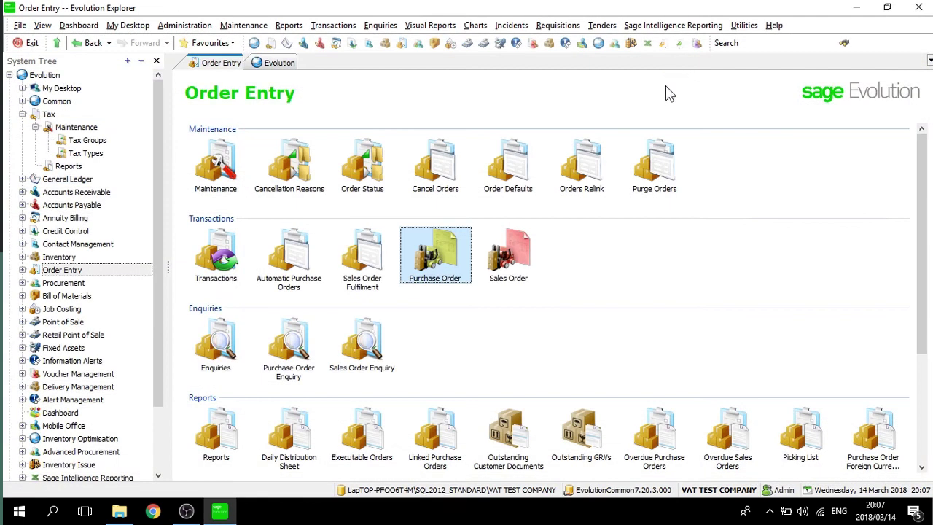